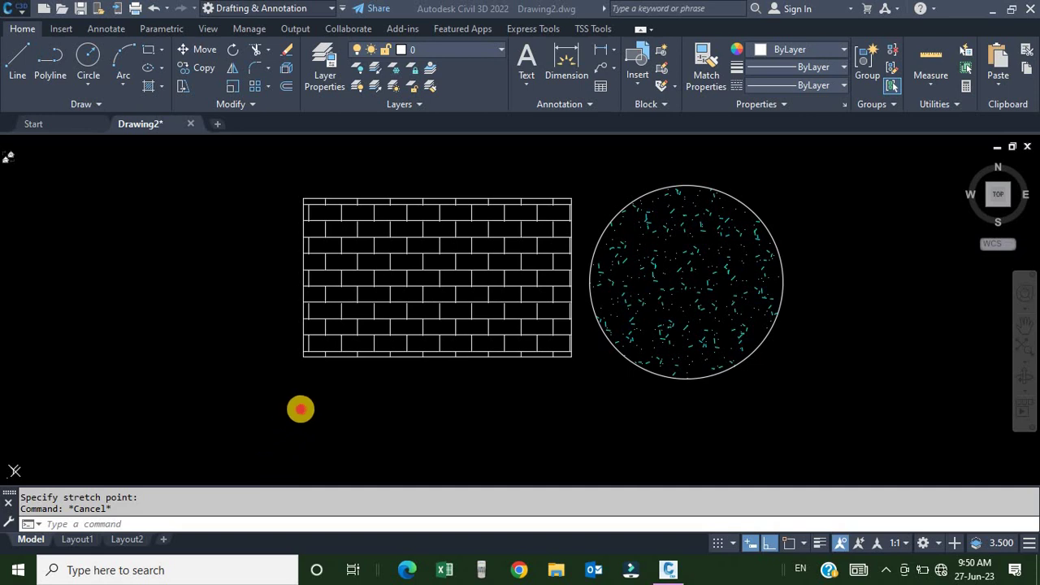
# Frame the brick wall and switch the rectangle's hatch to the AR-B816C brick pattern.
pyautogui.click(300, 409)
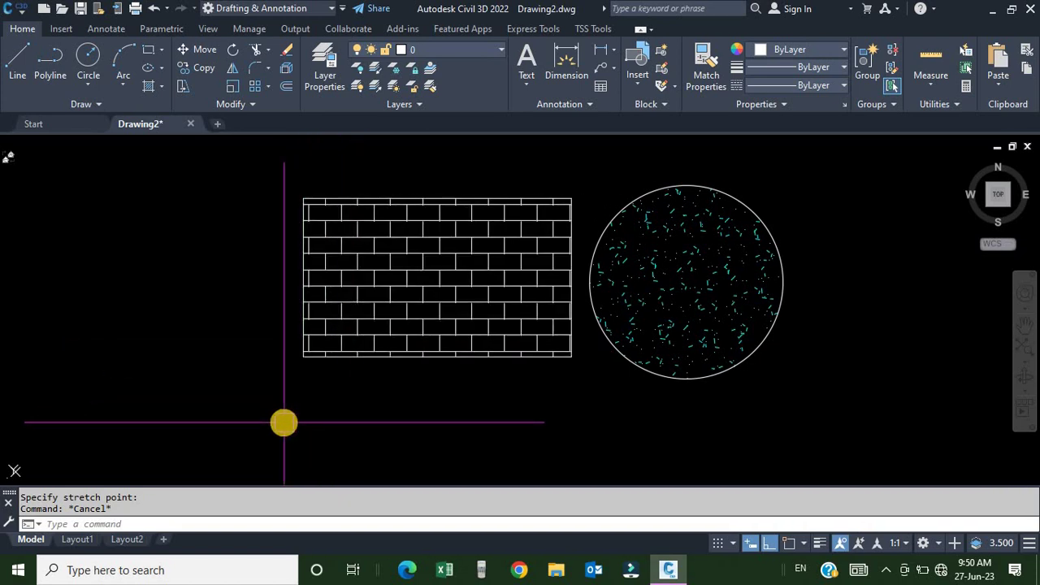
pyautogui.scroll(2, 284, 422)
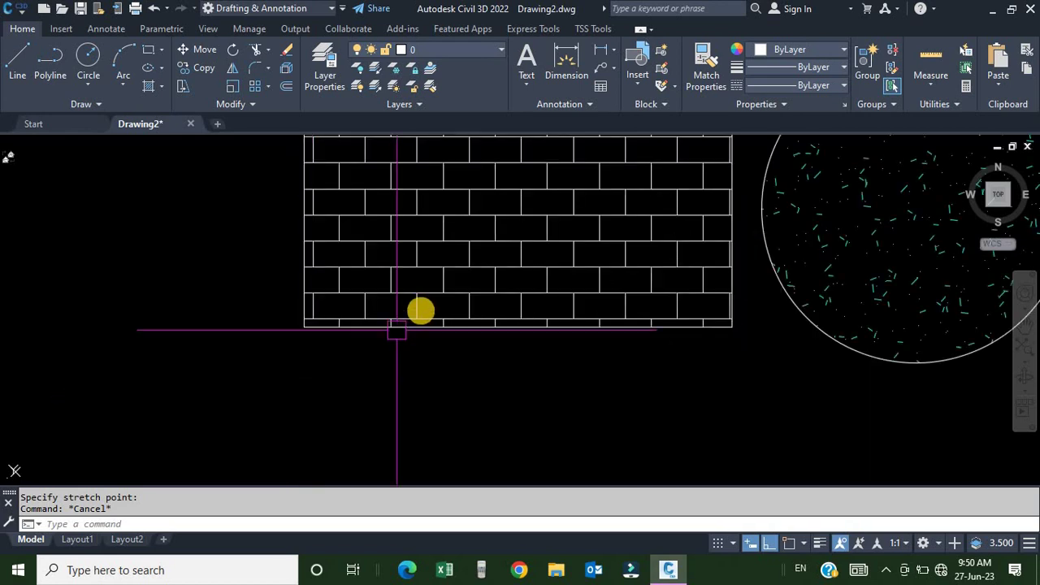
pyautogui.moveTo(420, 309); pyautogui.dragTo(364, 405, button='middle')
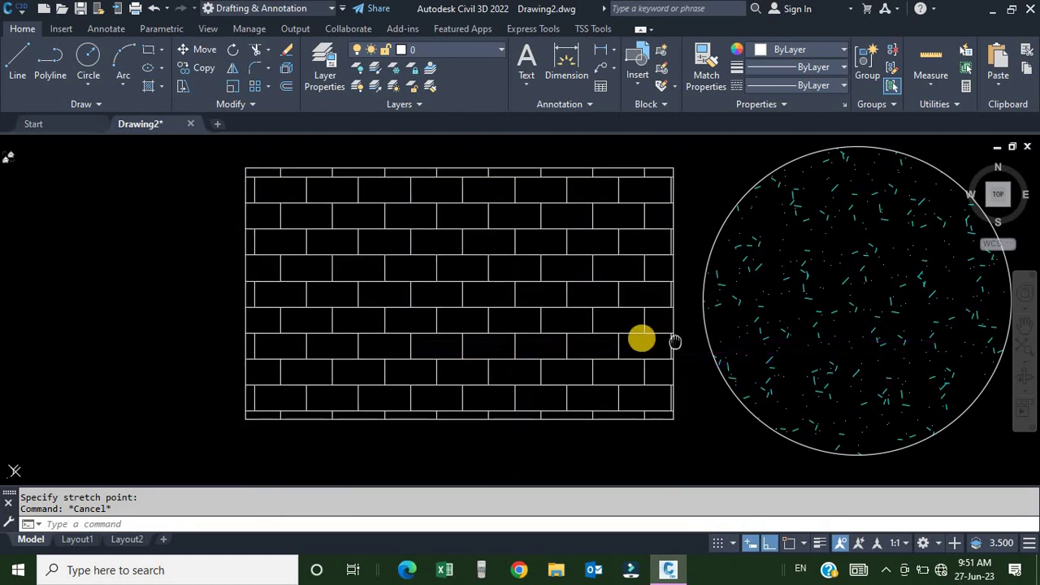
pyautogui.moveTo(641, 339); pyautogui.dragTo(597, 335, button='middle')
pyautogui.moveTo(635, 295); pyautogui.dragTo(633, 305, button='middle')
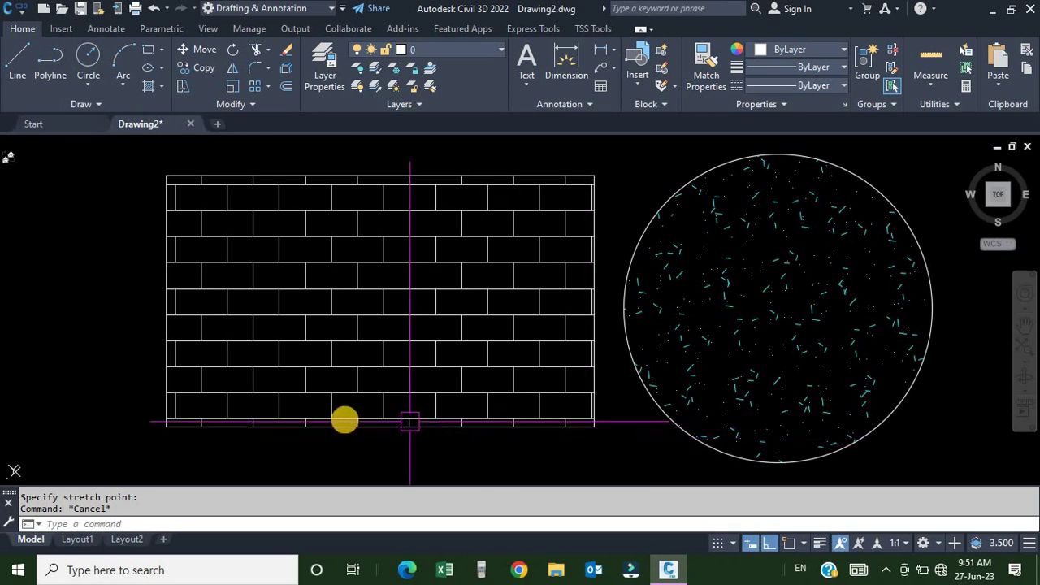
pyautogui.moveTo(343, 420); pyautogui.dragTo(360, 425, button='middle')
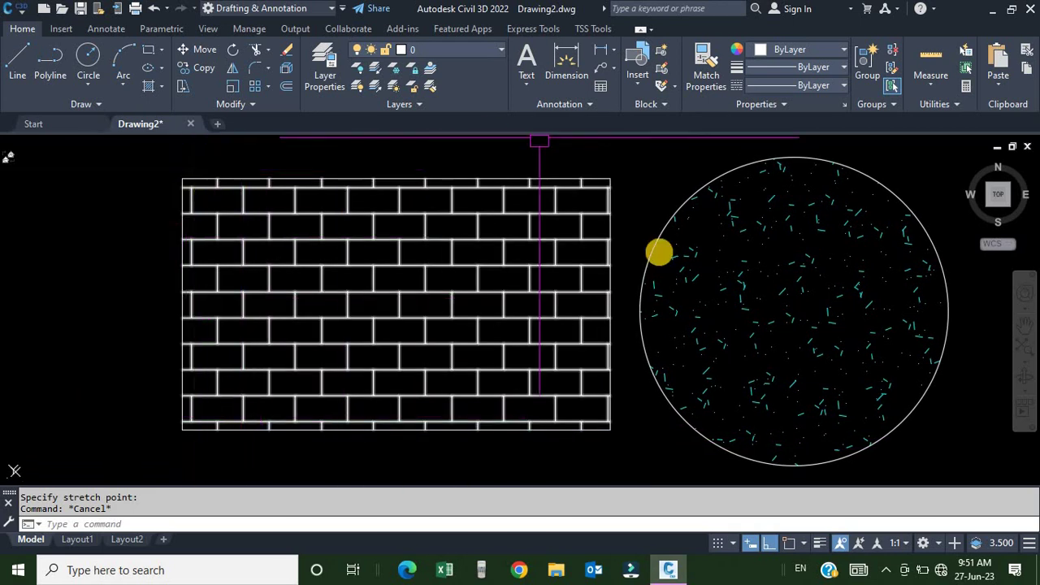
pyautogui.moveTo(398, 369); pyautogui.dragTo(497, 339, button='middle')
pyautogui.scroll(2, 399, 325)
pyautogui.scroll(2, 399, 325)
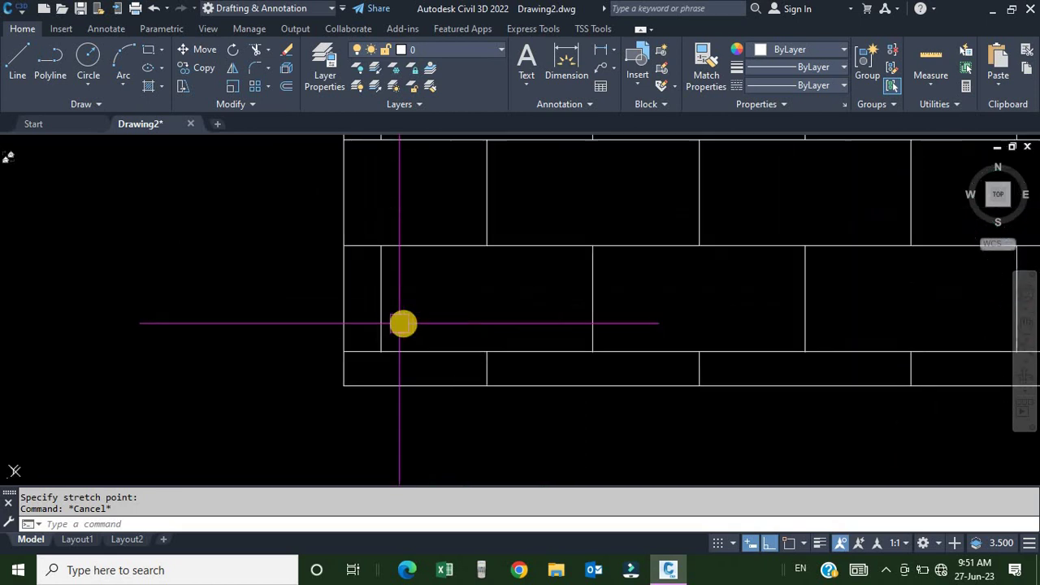
pyautogui.scroll(2, 388, 329)
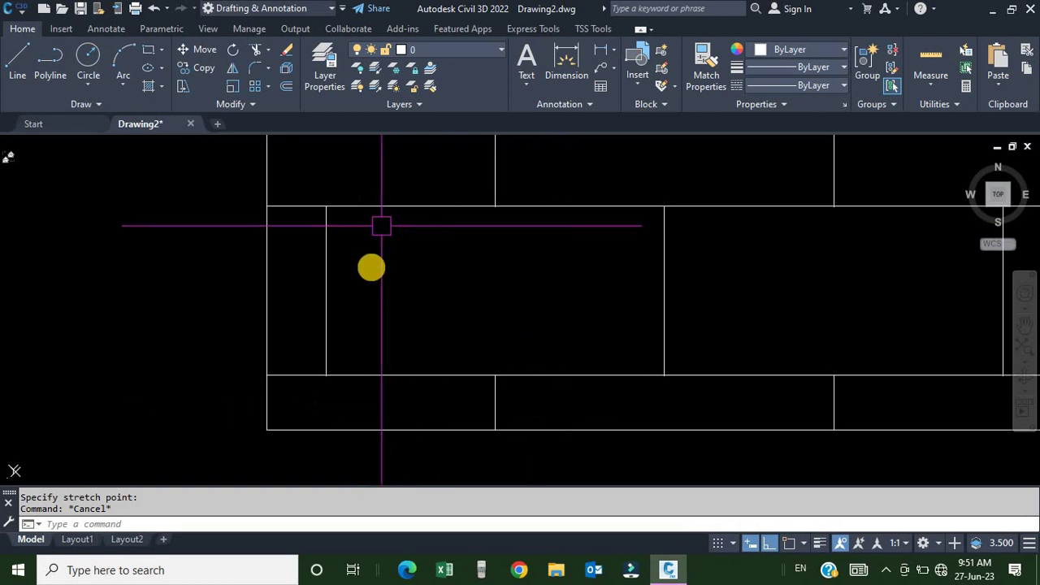
pyautogui.scroll(-3, 533, 272)
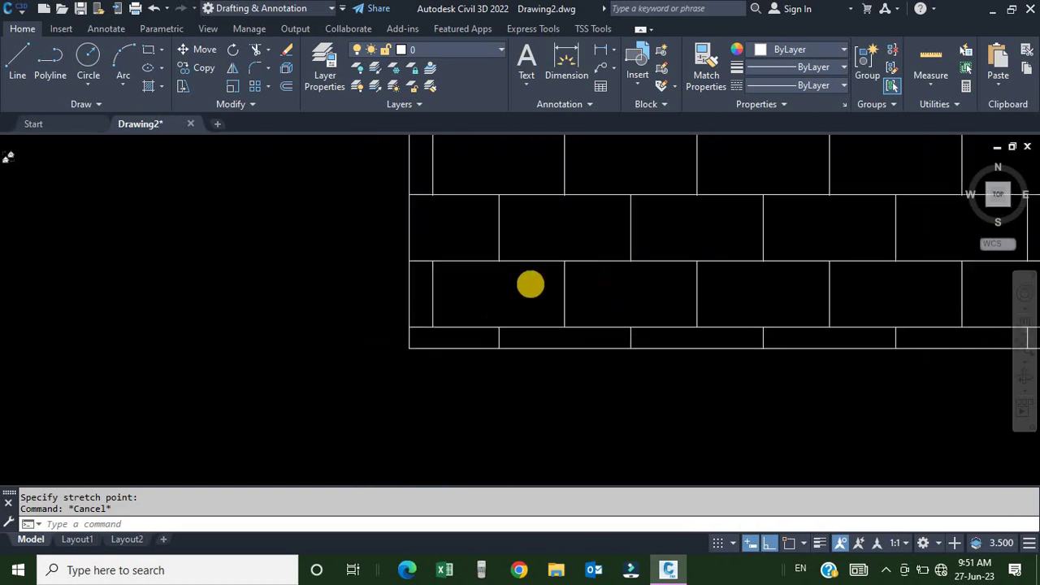
pyautogui.scroll(-3, 529, 283)
pyautogui.moveTo(558, 282); pyautogui.dragTo(492, 322, button='middle')
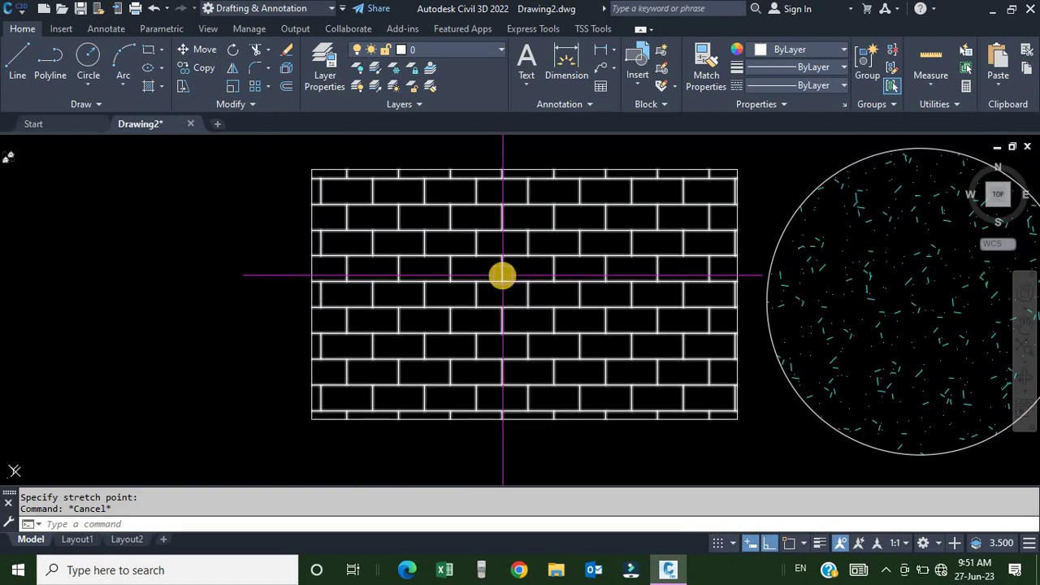
pyautogui.click(502, 276)
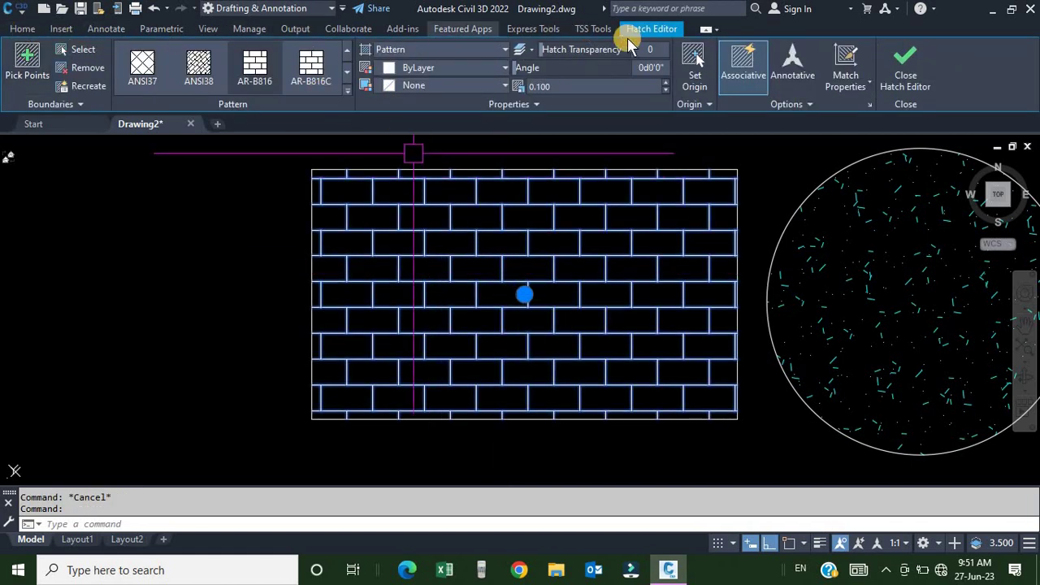
pyautogui.click(329, 79)
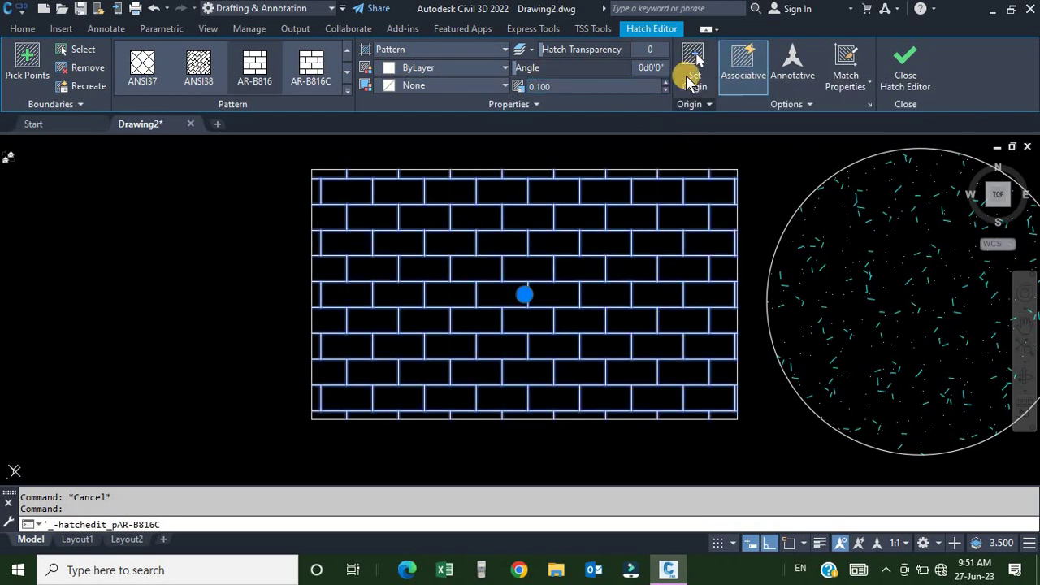
# Reset the hatch origin to a brick endpoint at the rectangle's lower-left corner.
pyautogui.click(693, 65)
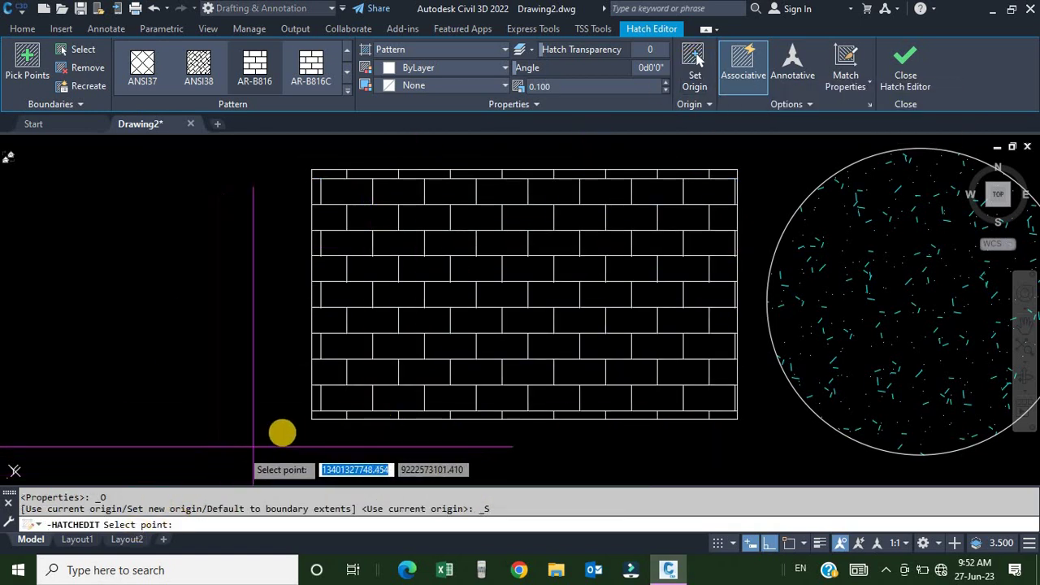
pyautogui.scroll(4, 310, 424)
pyautogui.scroll(2, 340, 413)
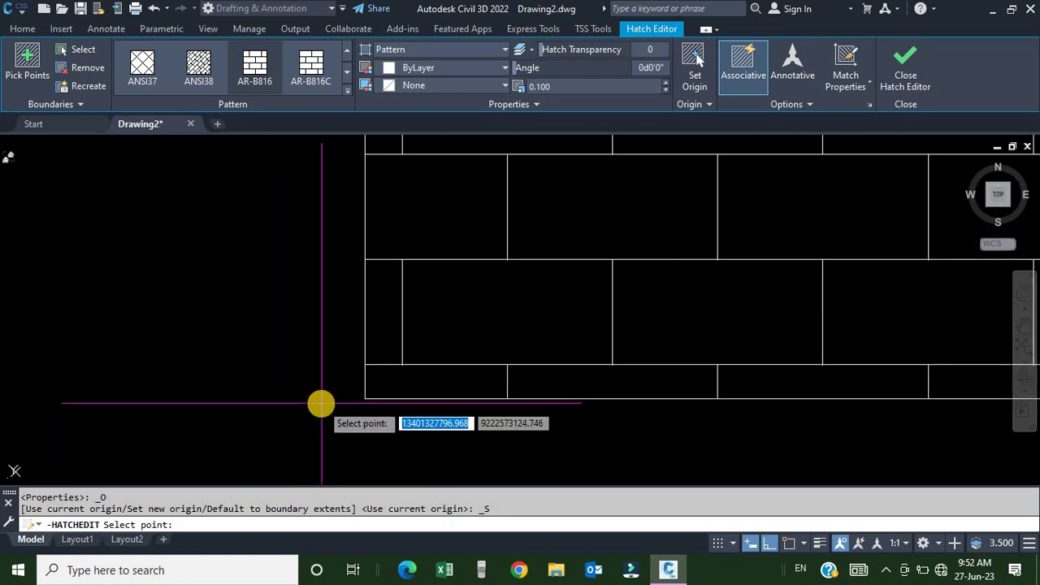
pyautogui.keyDown('shift'); pyautogui.rightClick(320, 403); pyautogui.keyUp('shift')
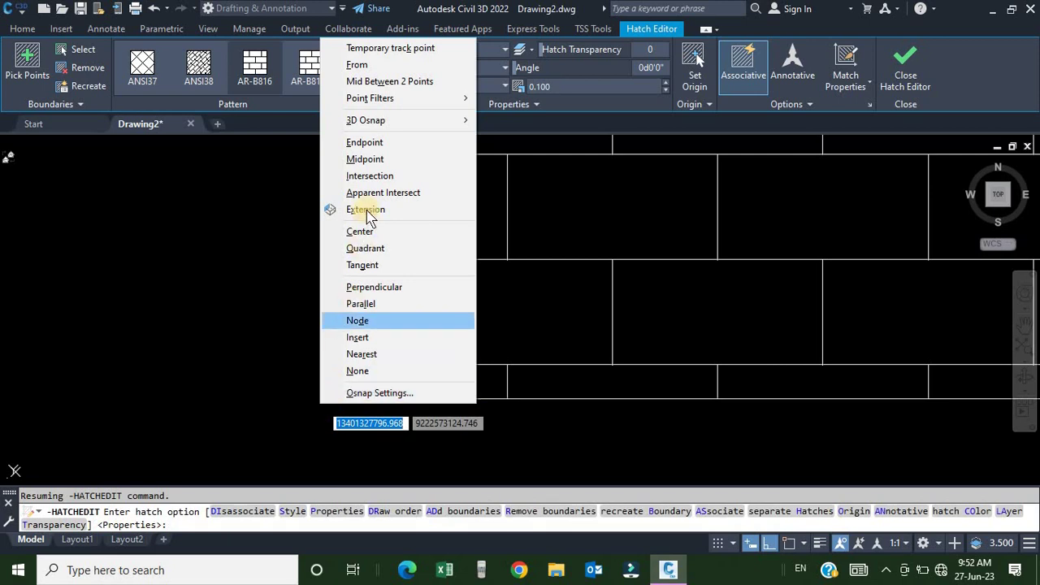
pyautogui.click(370, 145)
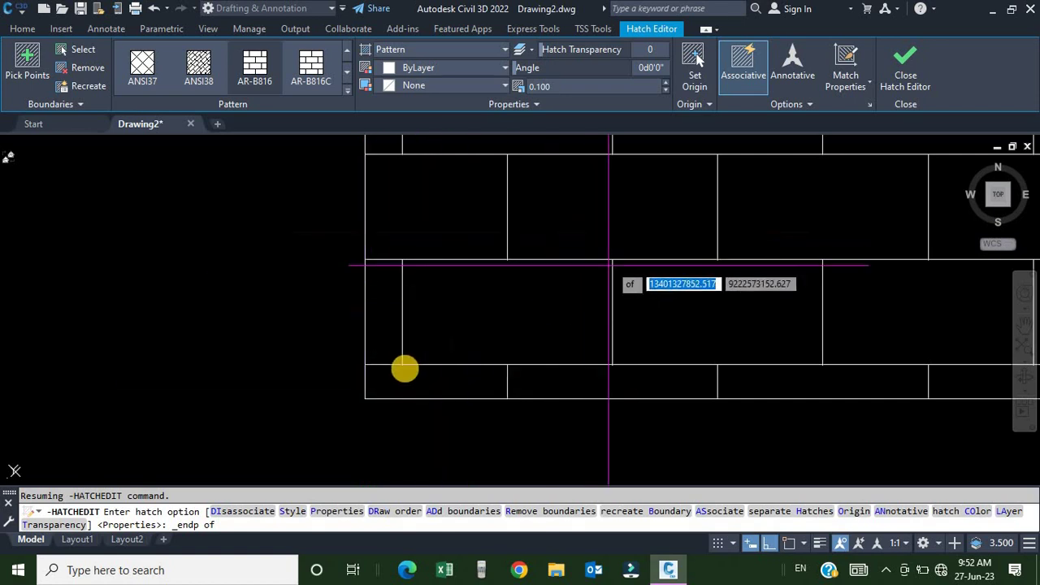
pyautogui.click(368, 397)
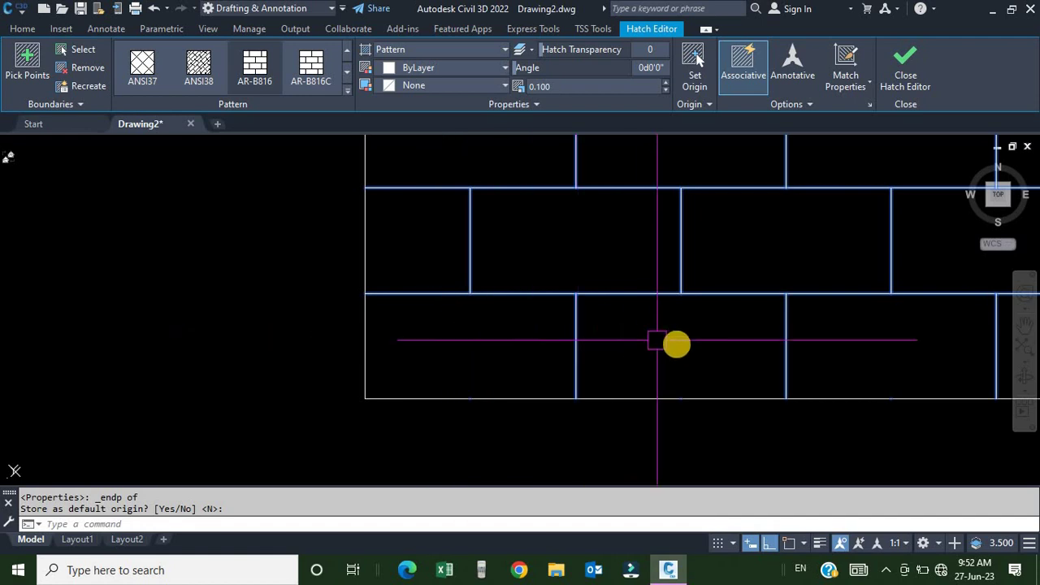
pyautogui.scroll(-5, 569, 356)
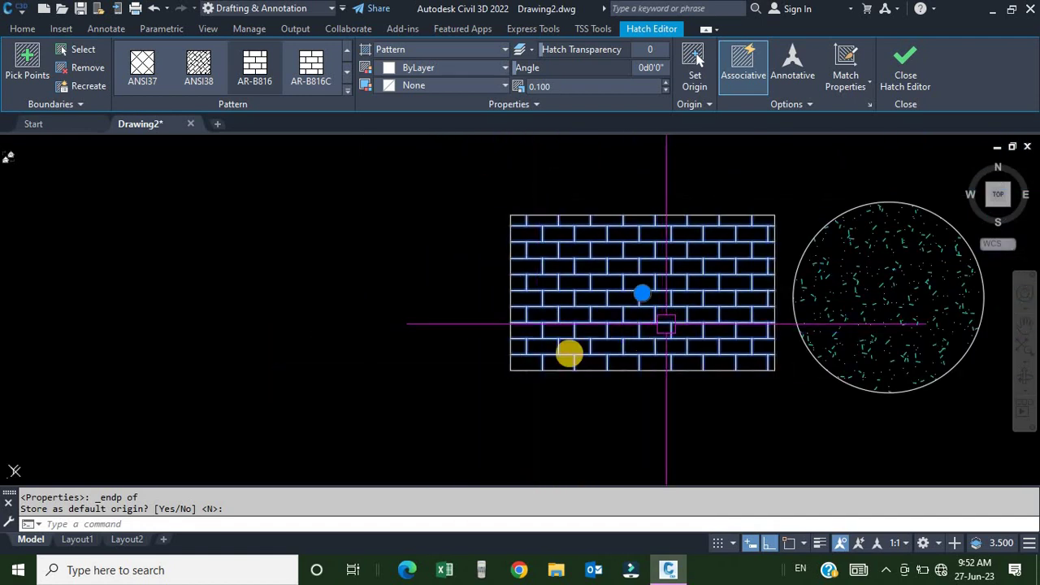
pyautogui.press('Escape')
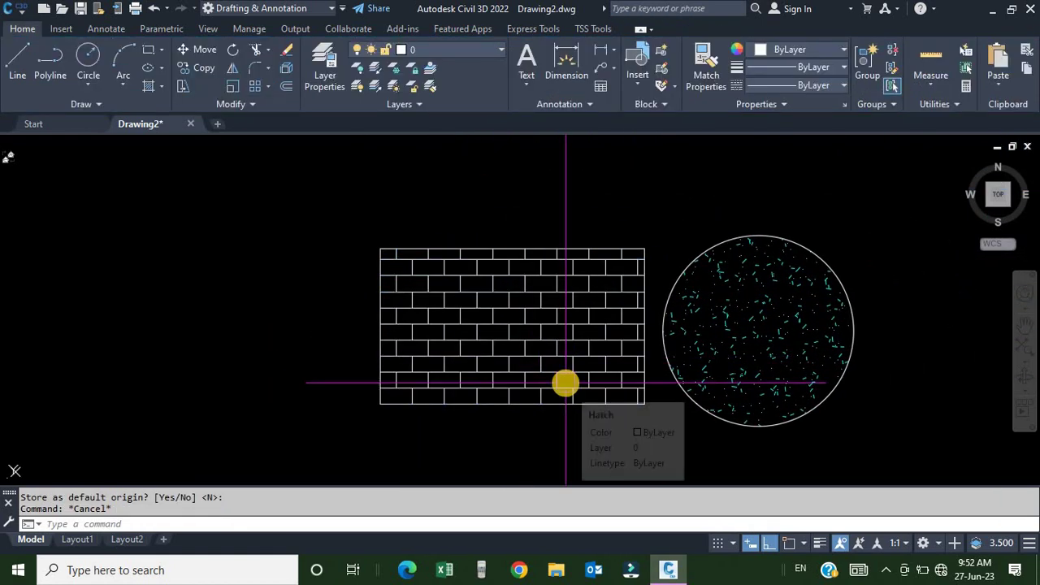
# Zoom and pan to frame the brick hatch and the AR-CONC concrete-hatched circle.
pyautogui.scroll(3, 524, 380)
pyautogui.scroll(-1, 506, 360)
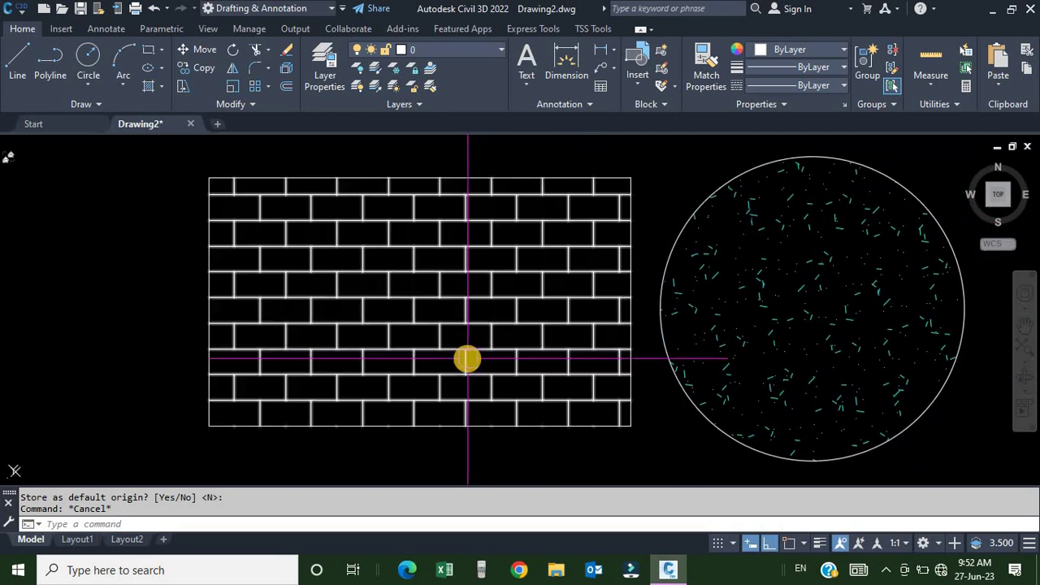
pyautogui.scroll(4, 230, 423)
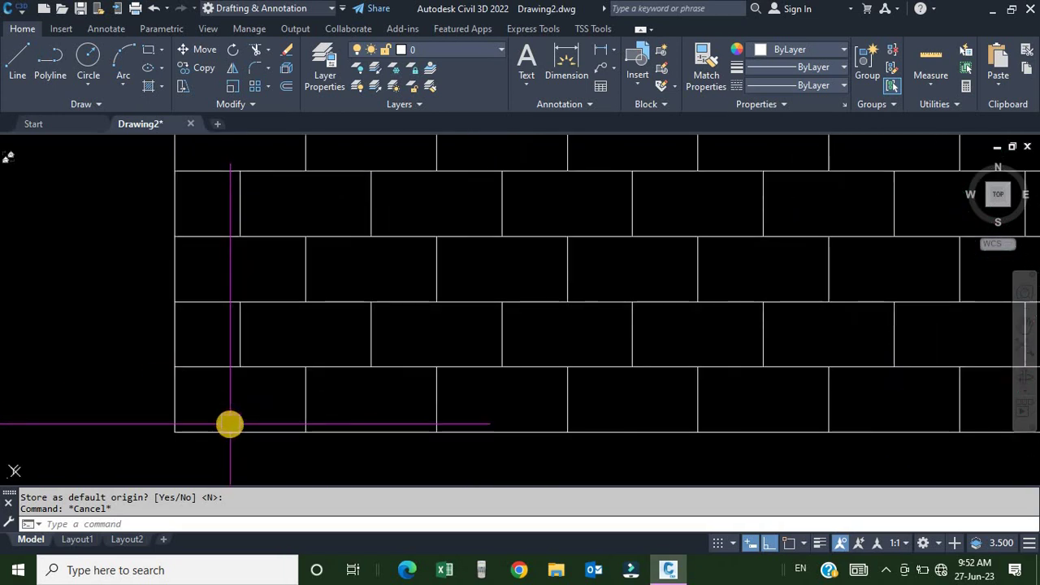
pyautogui.scroll(-4, 220, 421)
pyautogui.scroll(4, 217, 420)
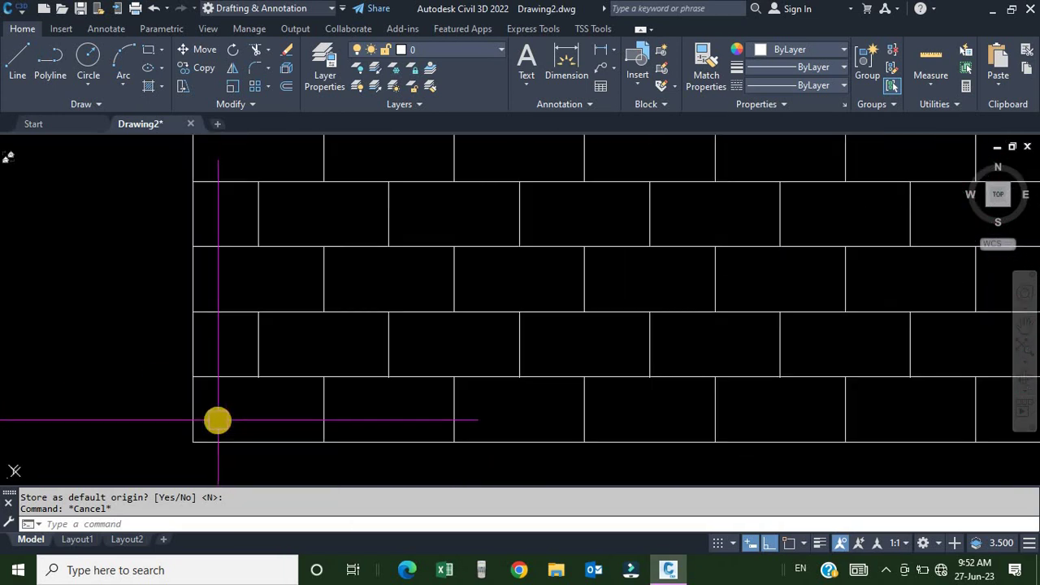
pyautogui.scroll(-3, 244, 415)
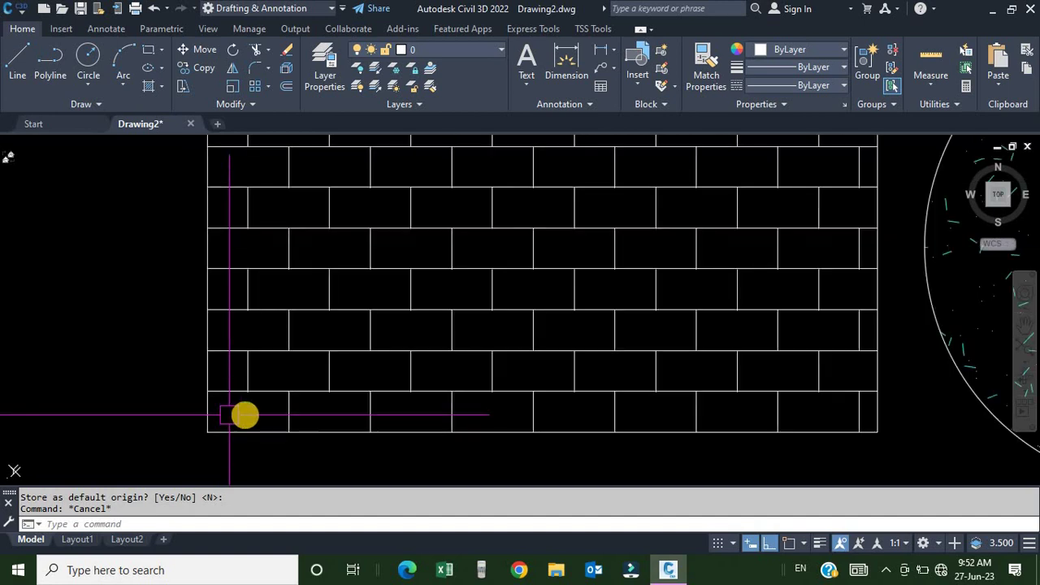
pyautogui.scroll(-3, 236, 418)
pyautogui.moveTo(590, 371); pyautogui.dragTo(531, 336, button='middle')
pyautogui.scroll(2, 533, 337)
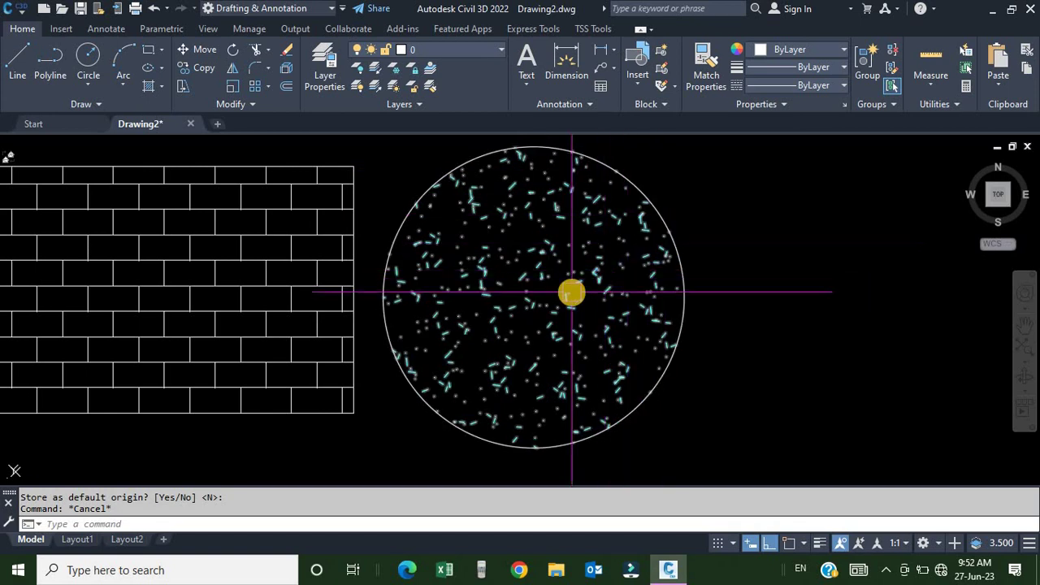
# Grip-stretch the concrete hatch's circle boundary to a smaller size.
pyautogui.click(685, 295)
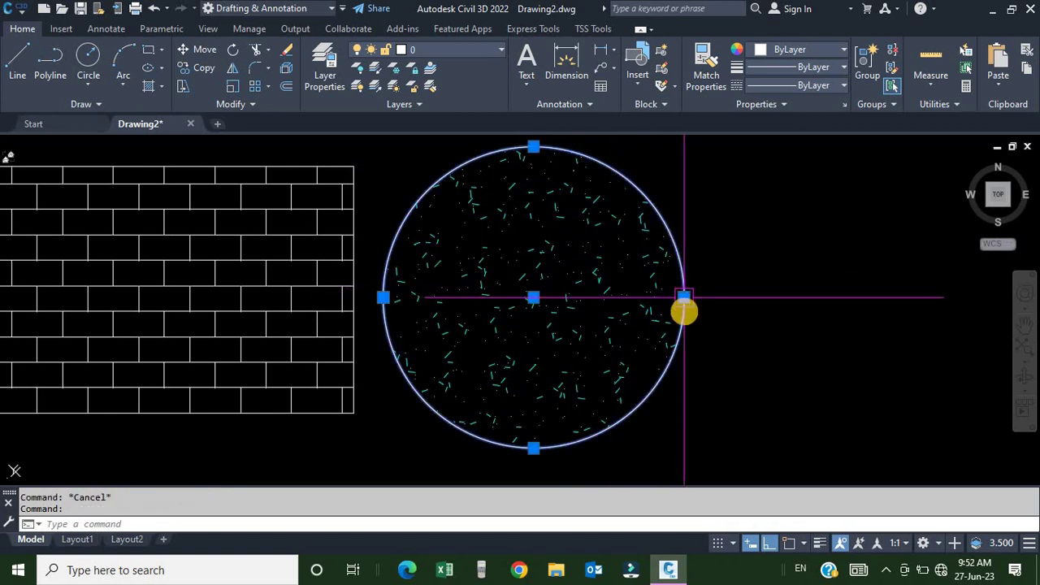
pyautogui.click(683, 297)
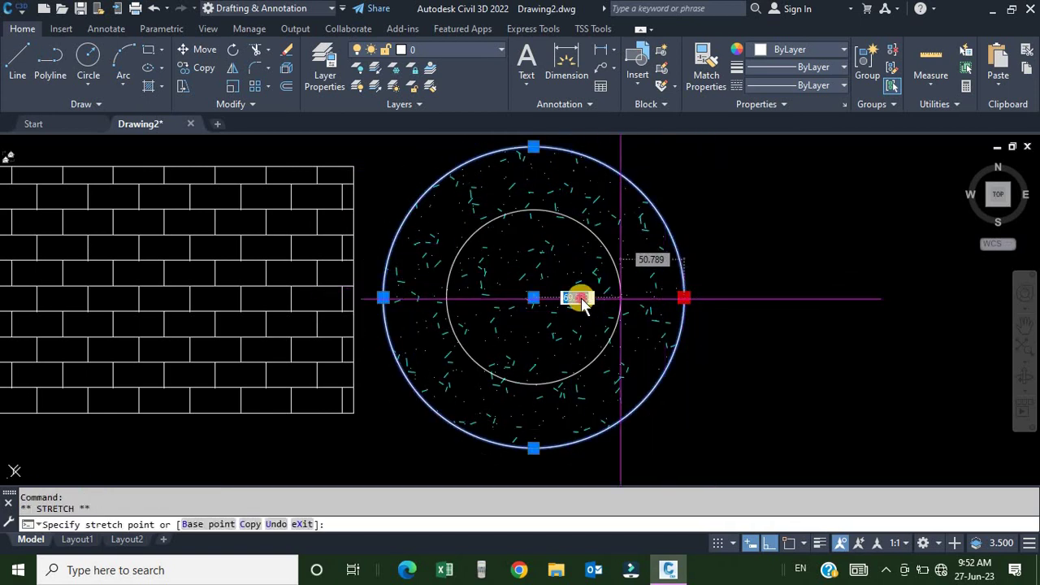
pyautogui.click(587, 299)
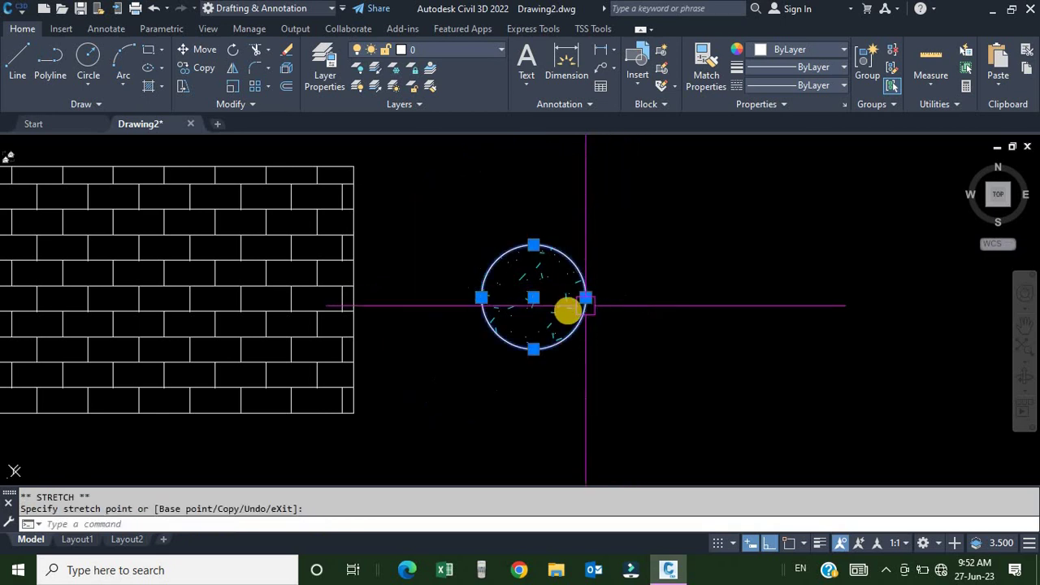
pyautogui.scroll(4, 551, 298)
pyautogui.scroll(2, 548, 296)
pyautogui.press('Escape')
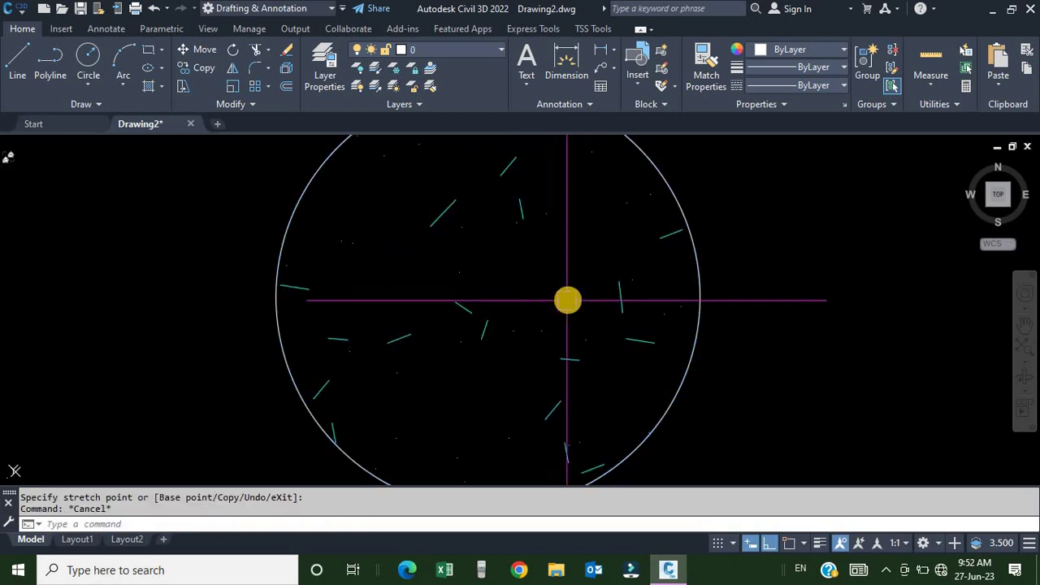
# Stretch the circle boundary back out to a larger size.
pyautogui.scroll(-4, 566, 297)
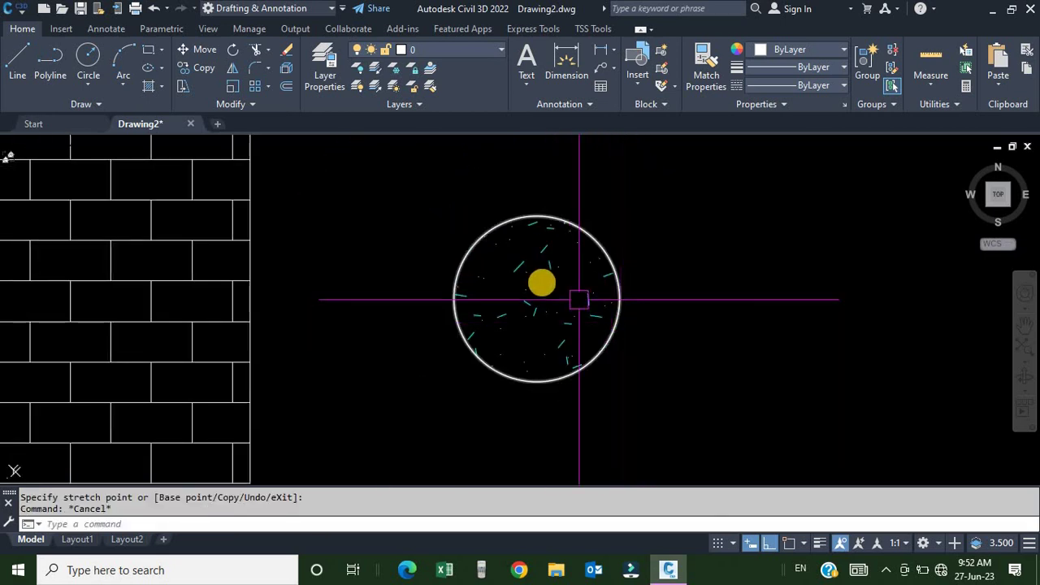
pyautogui.scroll(2, 539, 278)
pyautogui.click(674, 307)
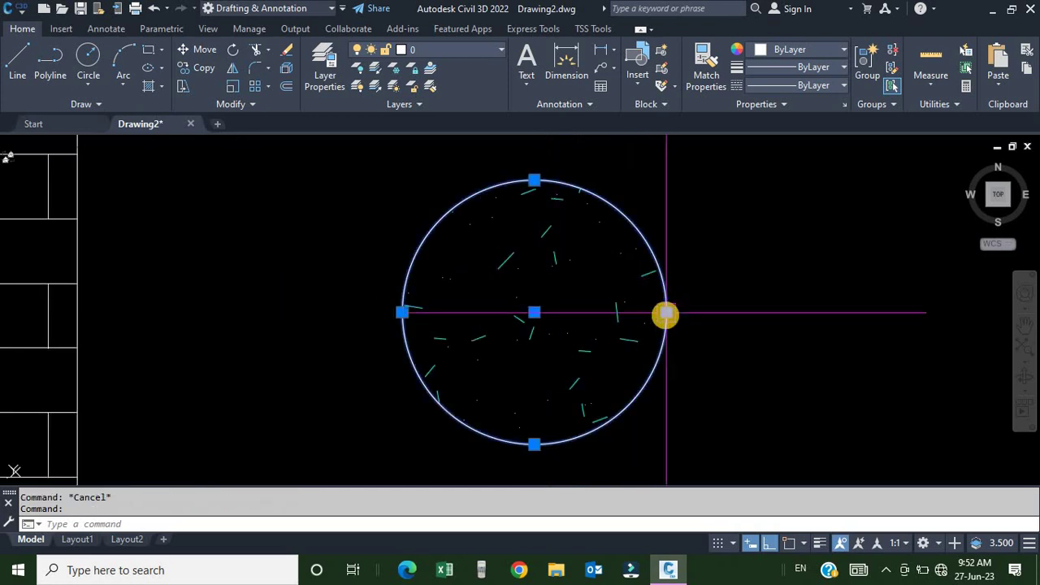
pyautogui.click(667, 312)
pyautogui.click(751, 312)
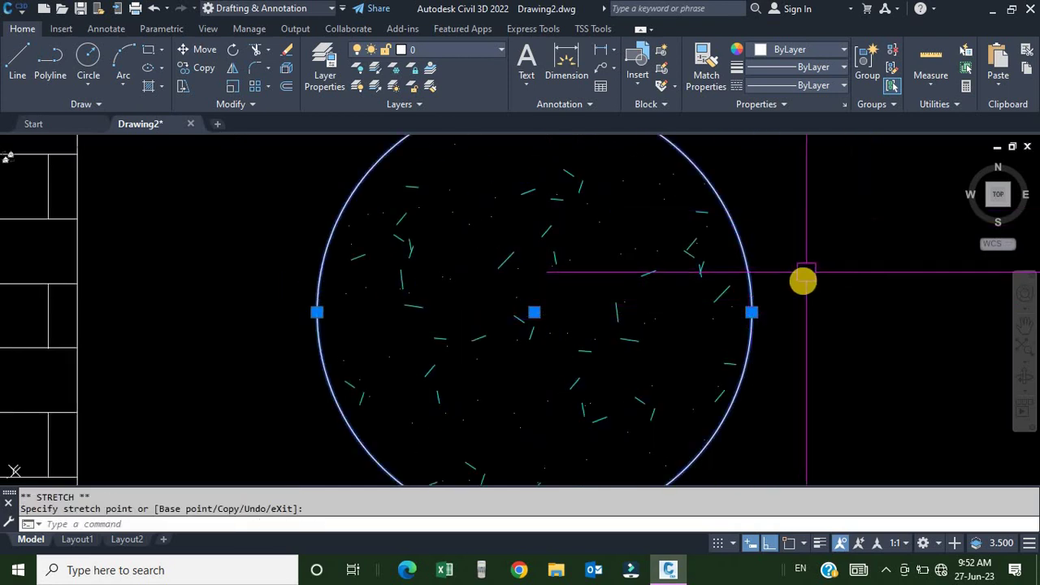
pyautogui.scroll(-2, 804, 281)
# Erase the circle boundary and select the leftover concrete hatch.
pyautogui.press('Return')
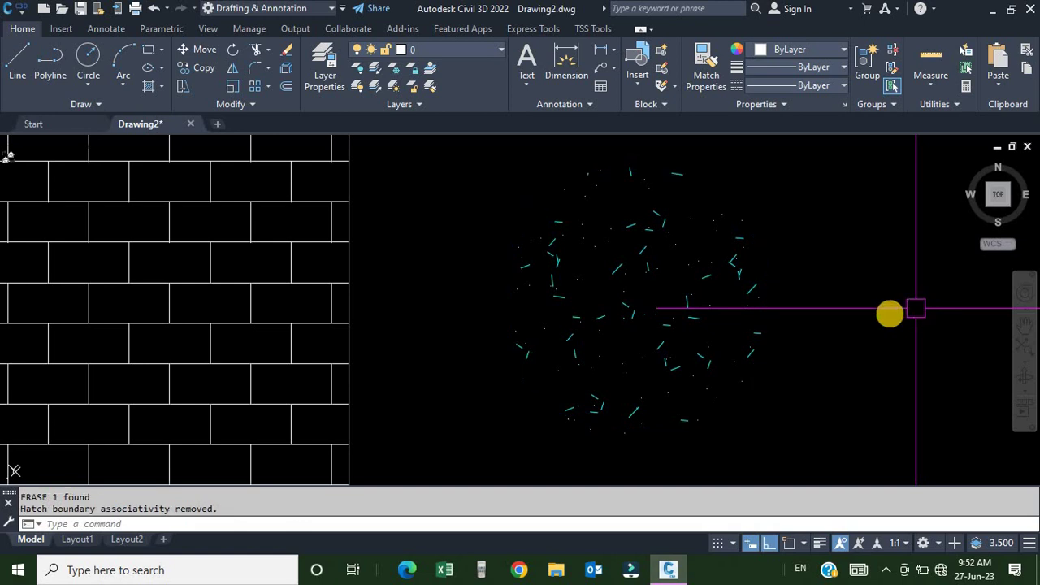
pyautogui.click(729, 269)
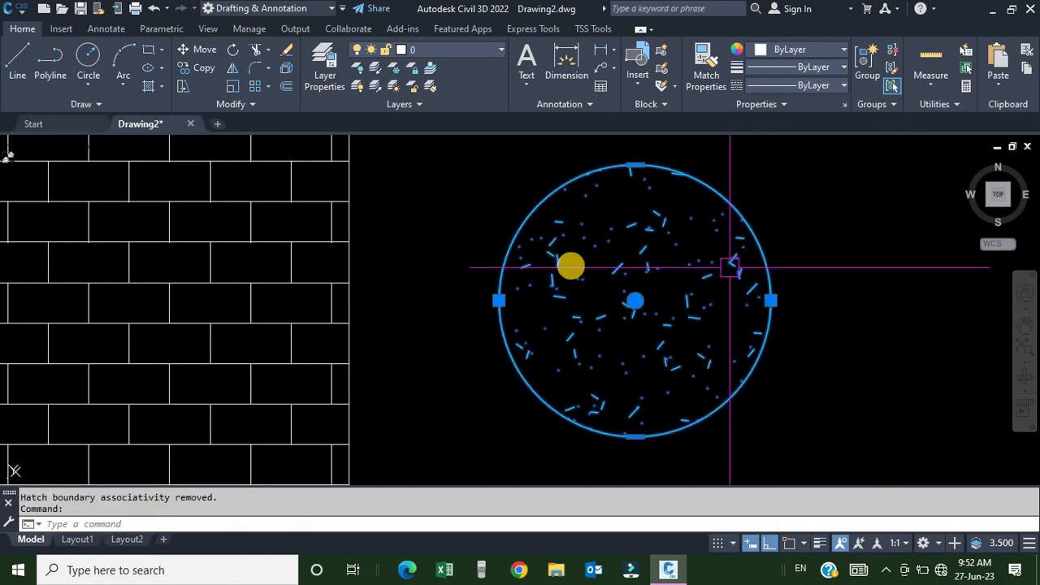
pyautogui.press('Escape')
pyautogui.click(598, 280)
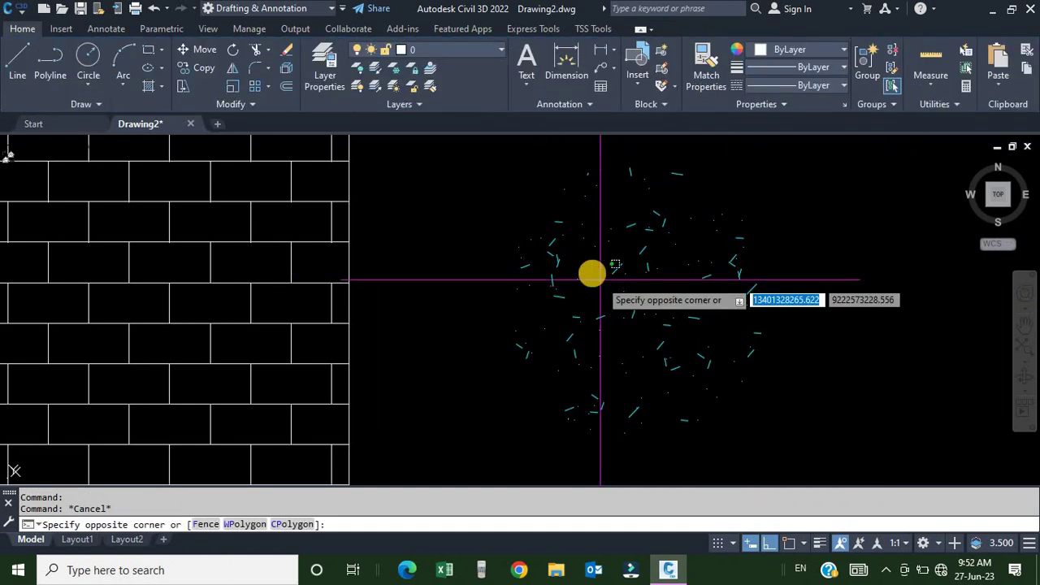
pyautogui.press('Escape')
pyautogui.click(536, 224)
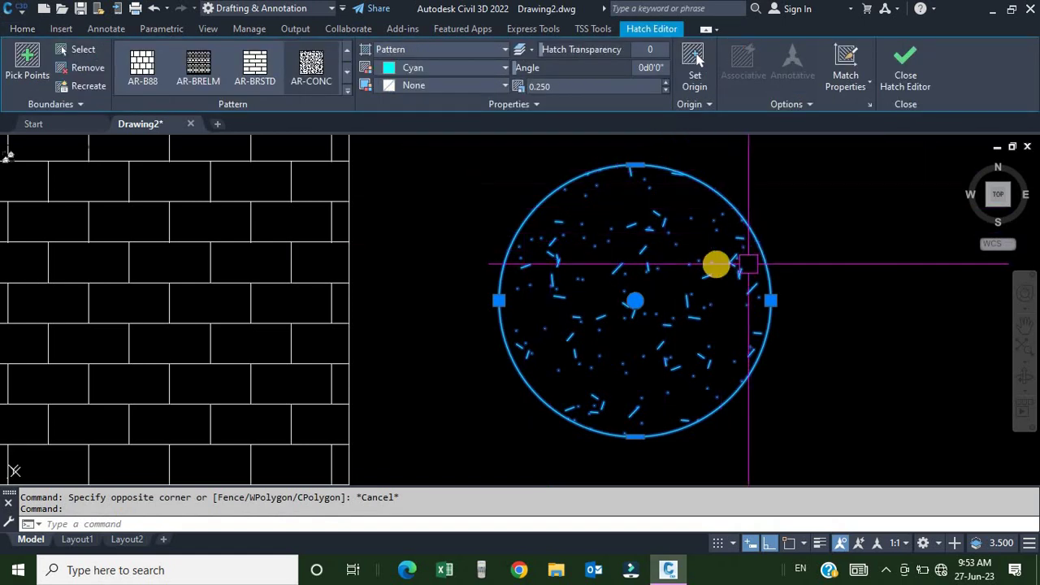
# Use Generate Boundary on the concrete hatch to recreate its circular outline.
pyautogui.press('Escape')
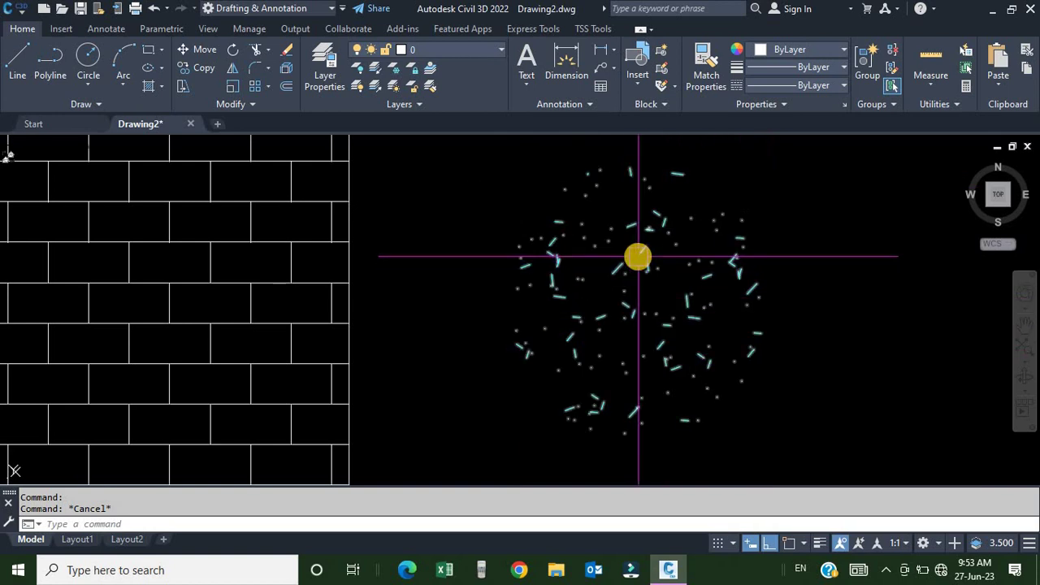
pyautogui.click(638, 256)
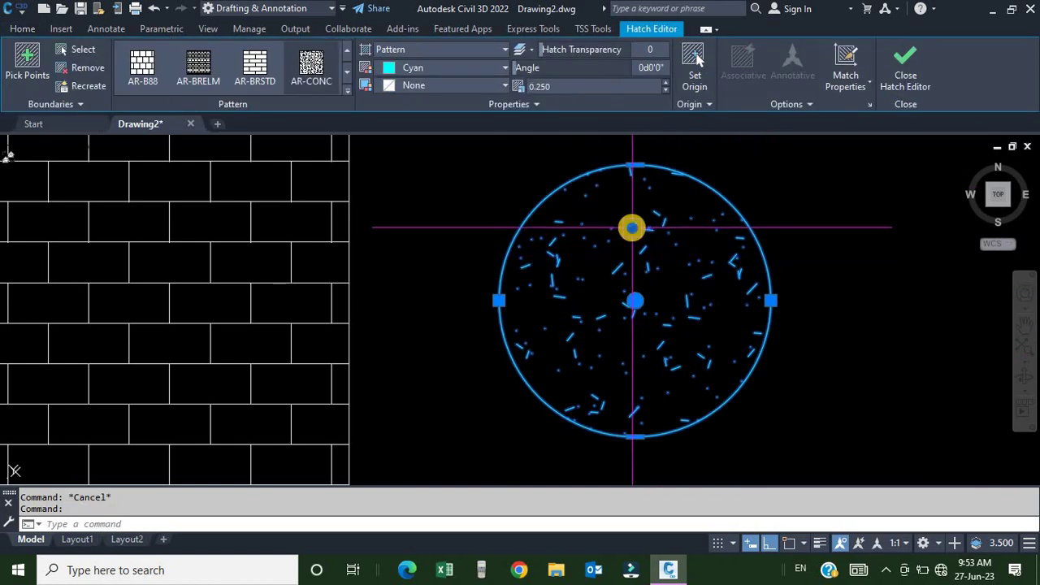
pyautogui.rightClick(632, 227)
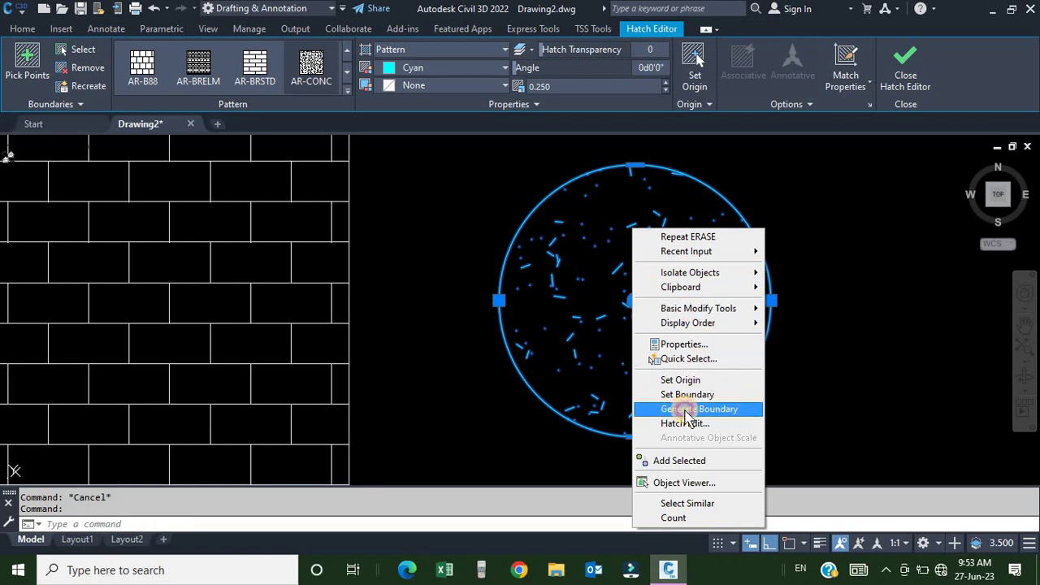
pyautogui.click(687, 417)
# Stretch the new boundary circle into an egg shape, then undo the stretch.
pyautogui.press('Escape')
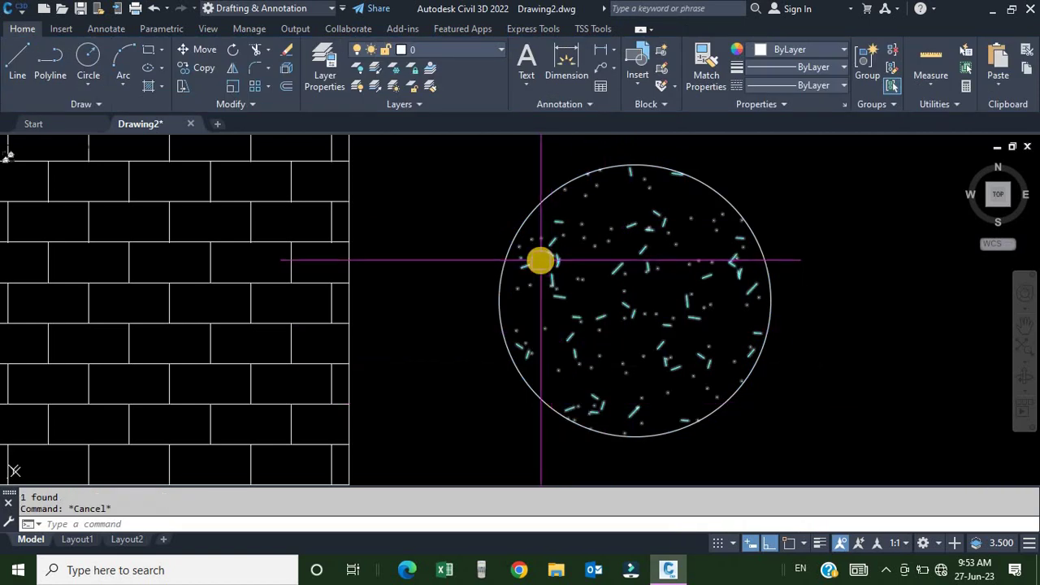
pyautogui.scroll(-2, 541, 260)
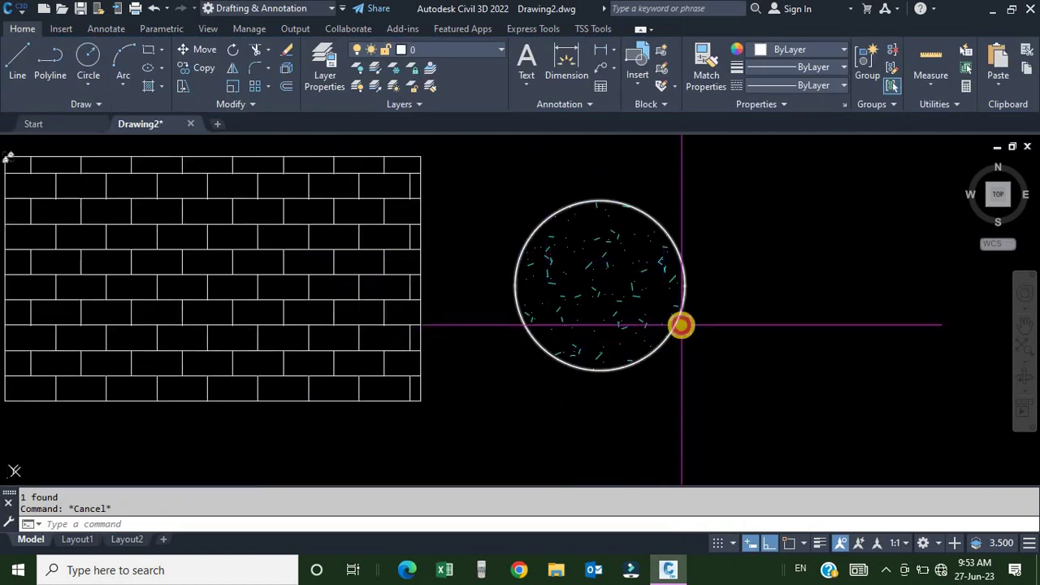
pyautogui.click(681, 325)
pyautogui.click(682, 286)
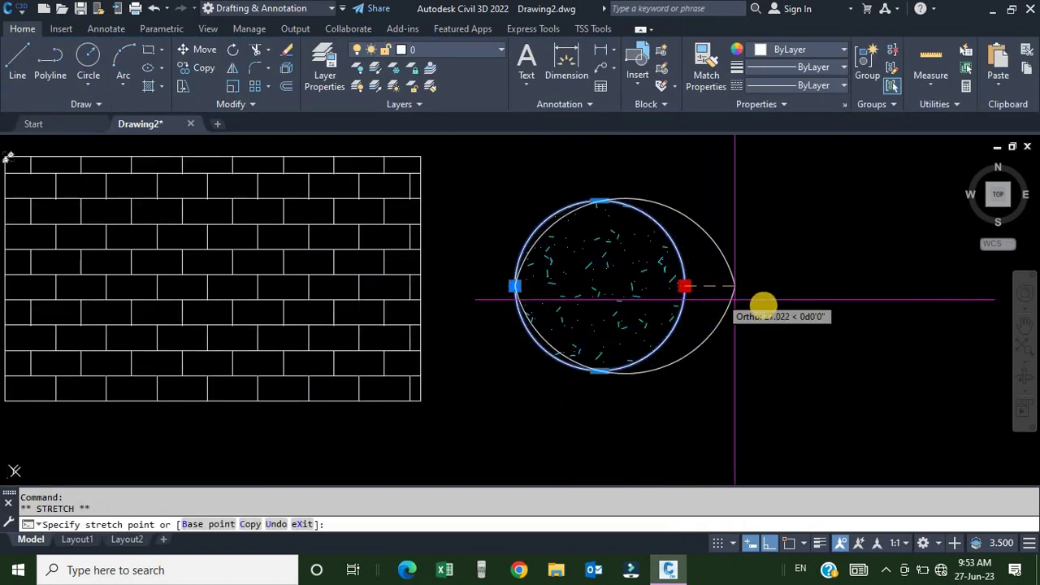
pyautogui.click(777, 295)
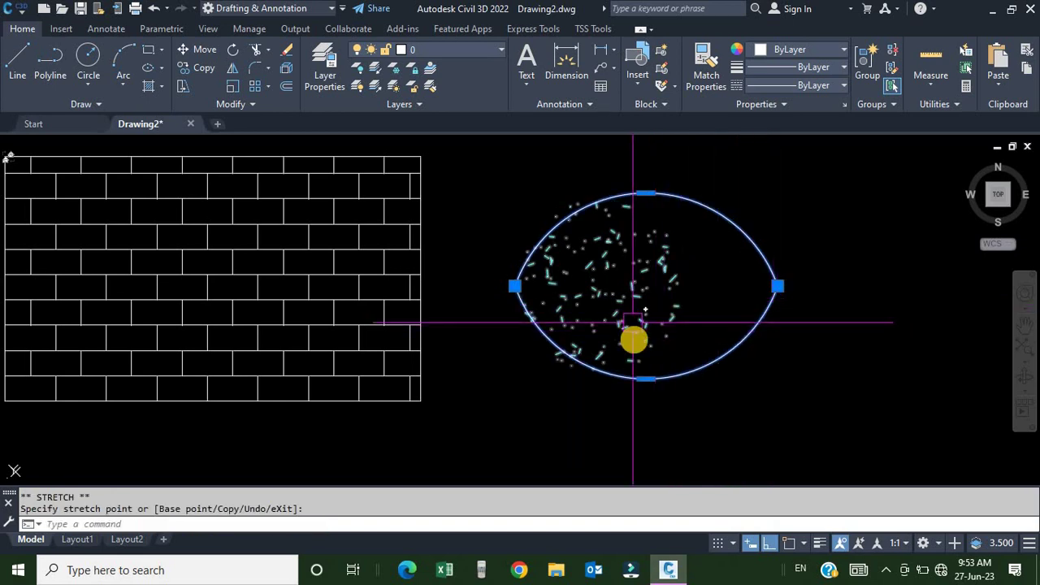
pyautogui.press('Escape')
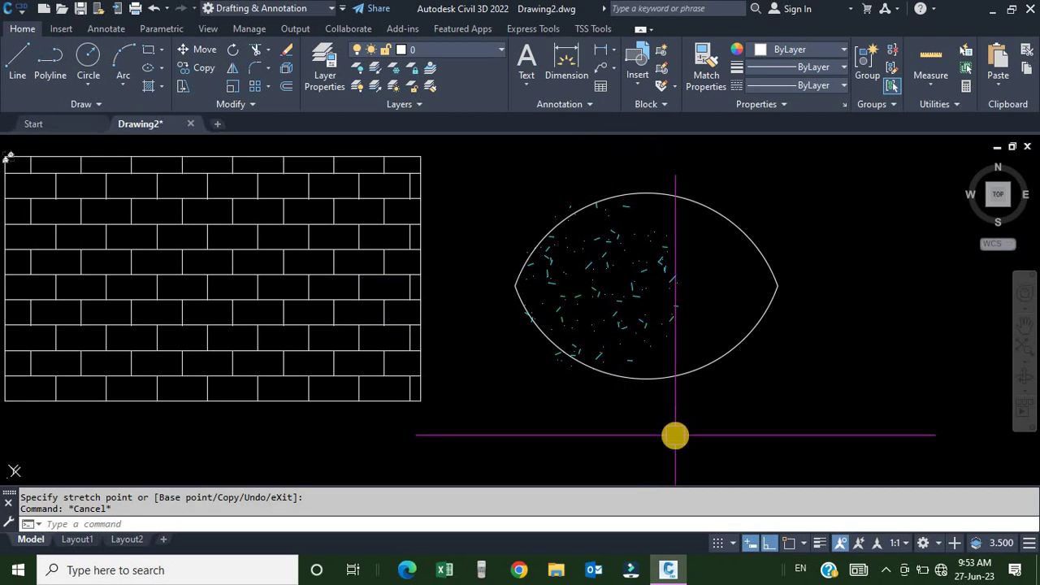
pyautogui.hotkey('ctrl', 'z')
# Erase the restored boundary circle with the E command.
pyautogui.click(653, 359)
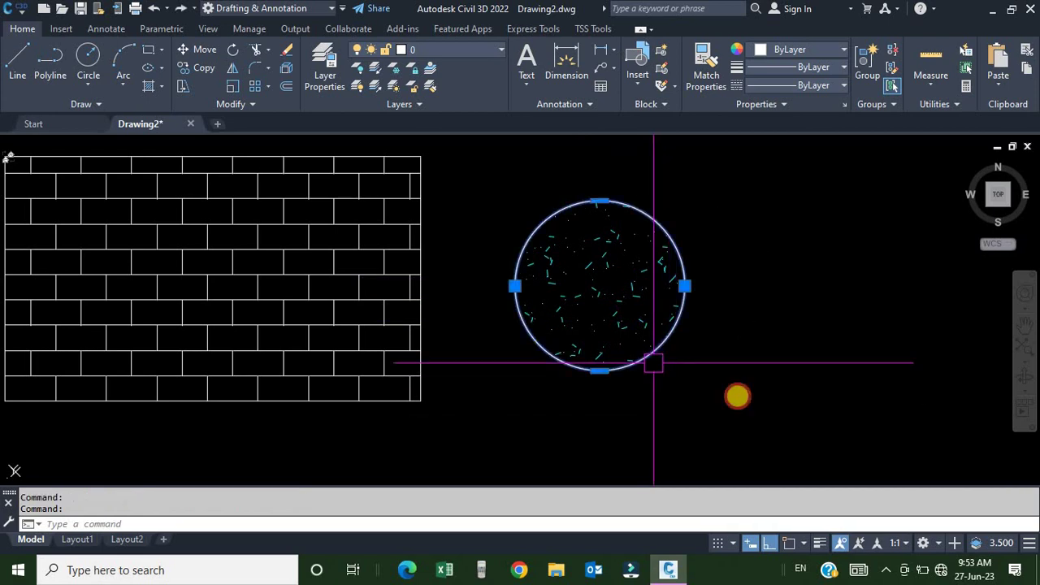
pyautogui.write('e')
pyautogui.press('Return')
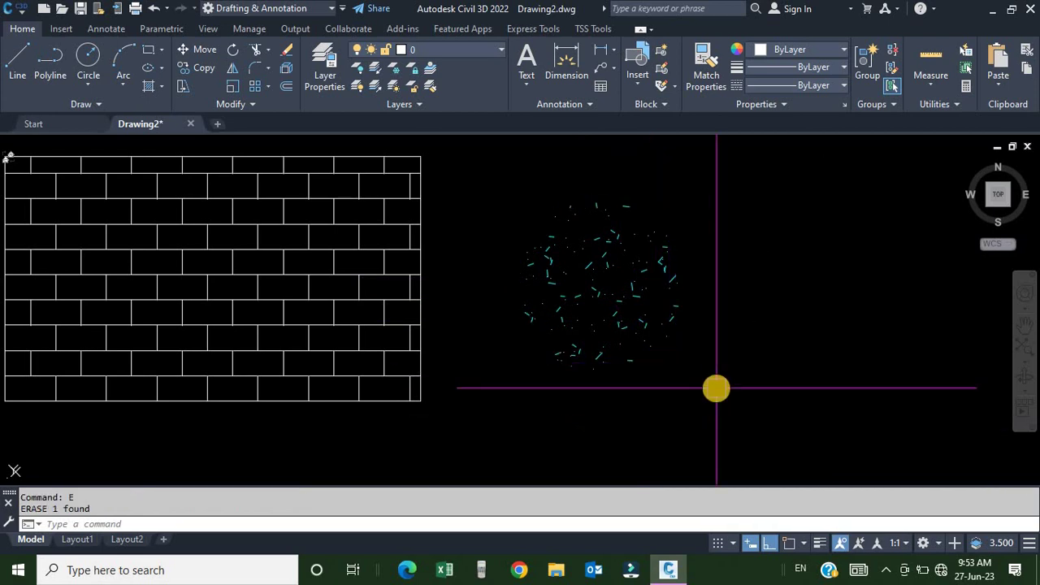
# Open Hatch Edit for the concrete hatch and start Recreate boundary.
pyautogui.click(607, 262)
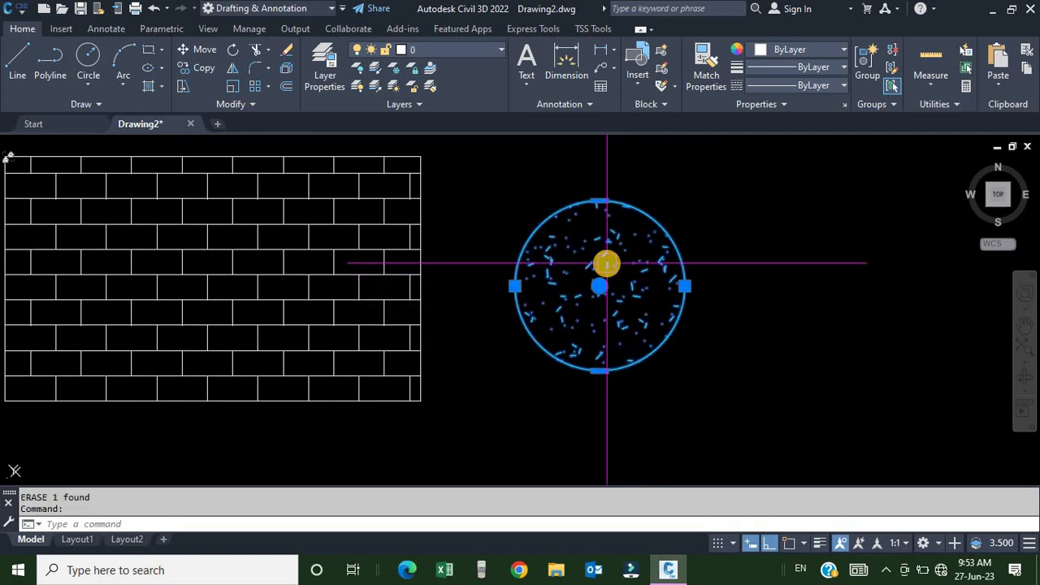
pyautogui.rightClick(607, 262)
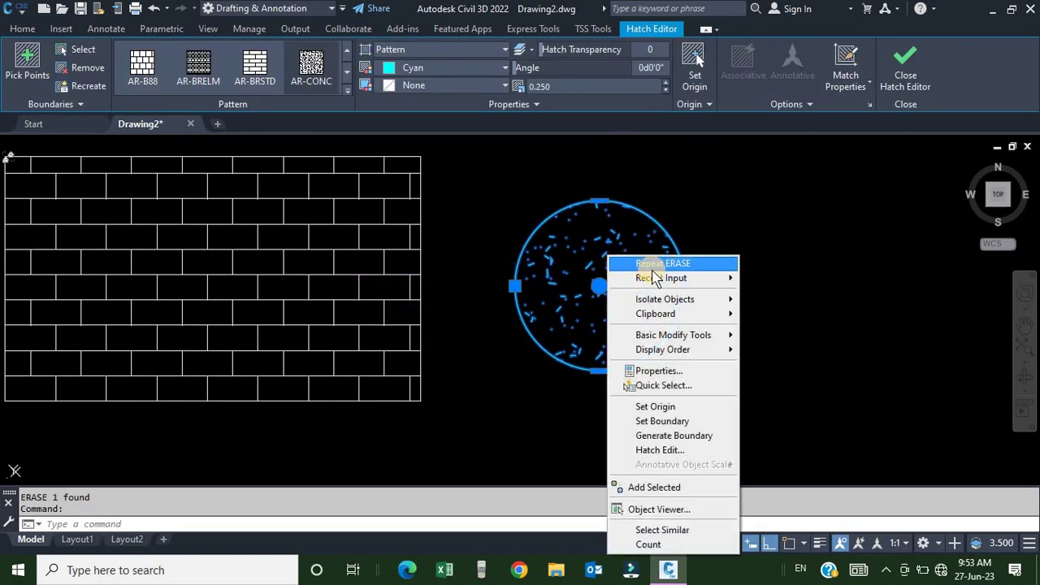
pyautogui.moveTo(662, 350)
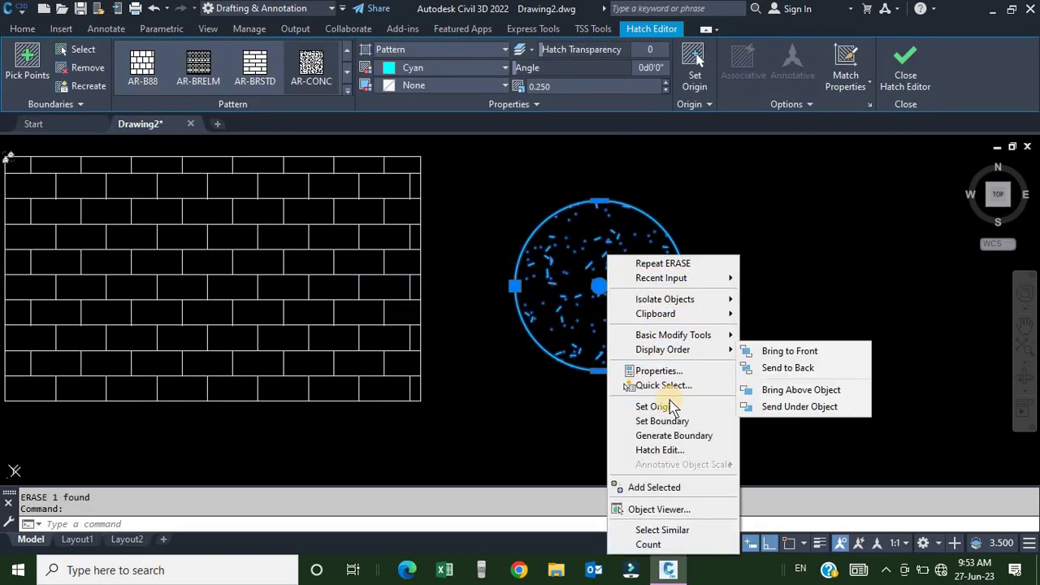
pyautogui.click(668, 451)
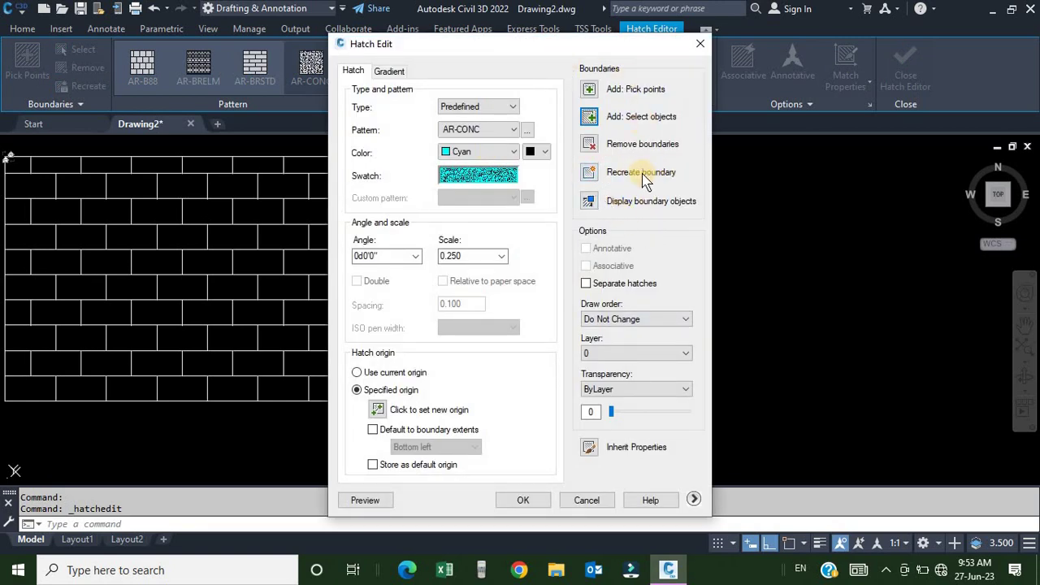
pyautogui.click(592, 172)
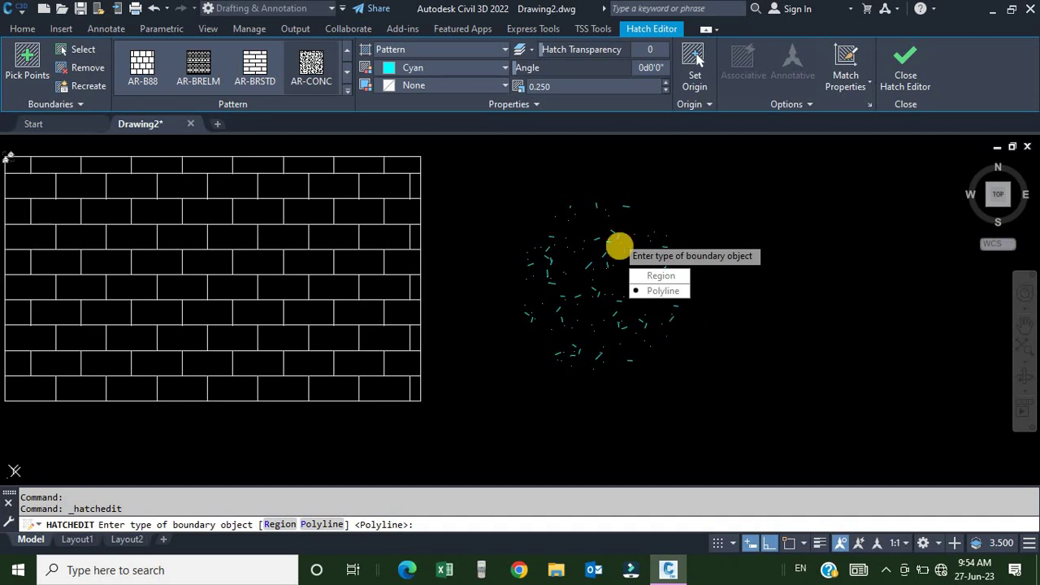
# Recreate the boundary as a polyline associated with the hatch and confirm.
pyautogui.press('Return')
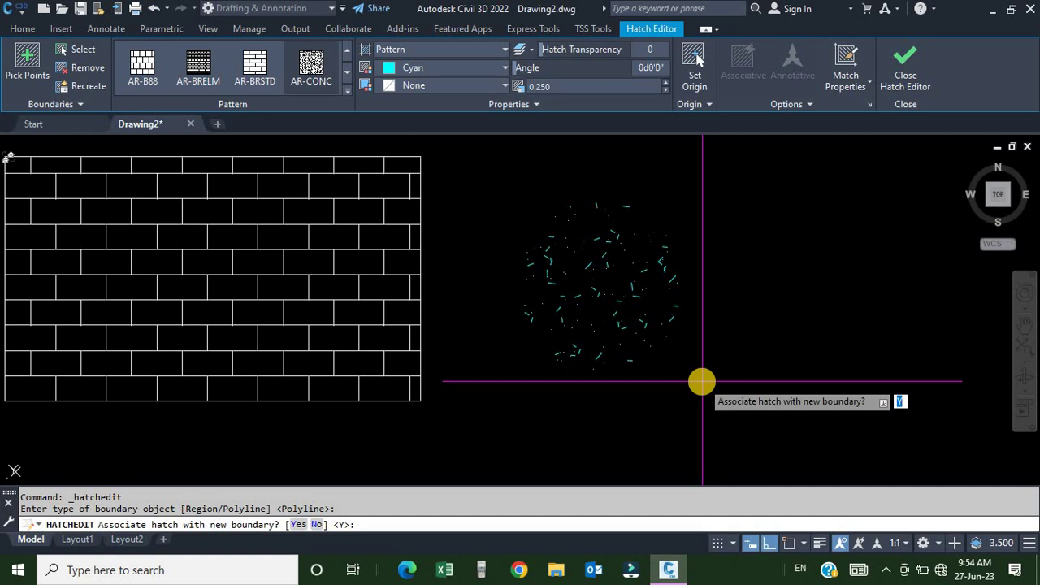
pyautogui.press('Return')
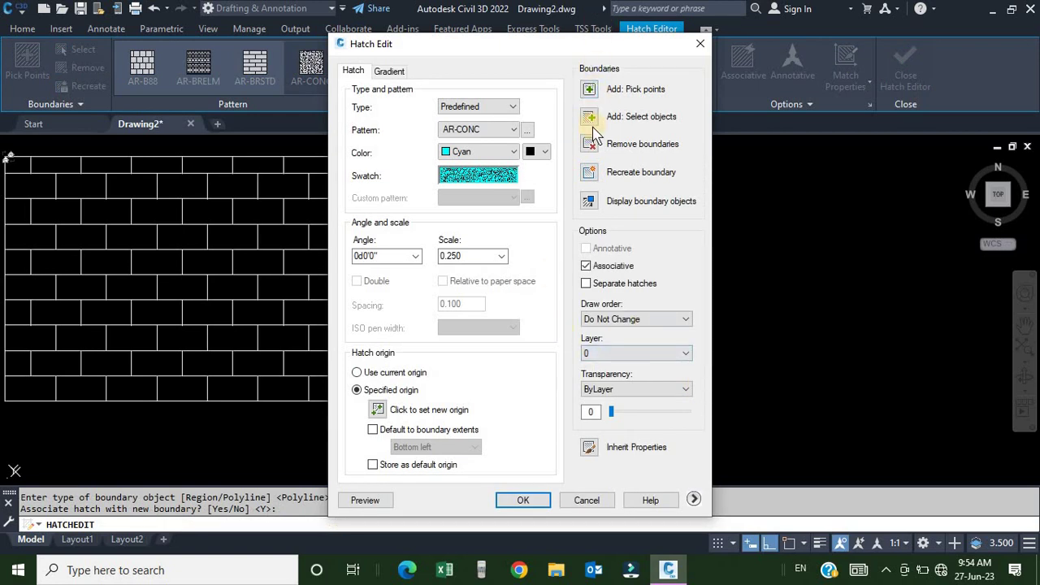
pyautogui.click(523, 500)
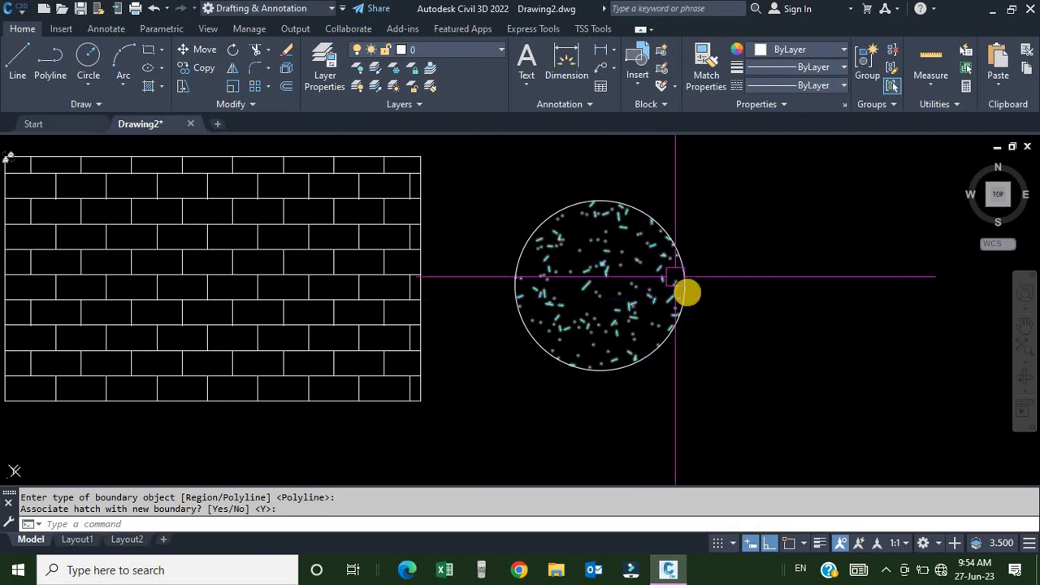
# Drag the boundary's right grip outward and bottom grip downward so the hatch follows.
pyautogui.click(685, 286)
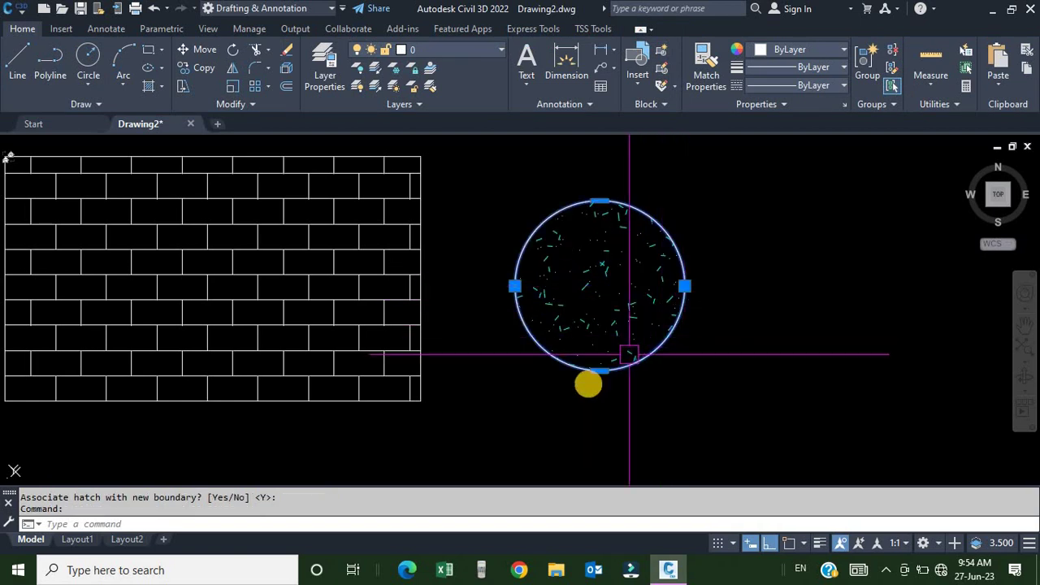
pyautogui.click(684, 286)
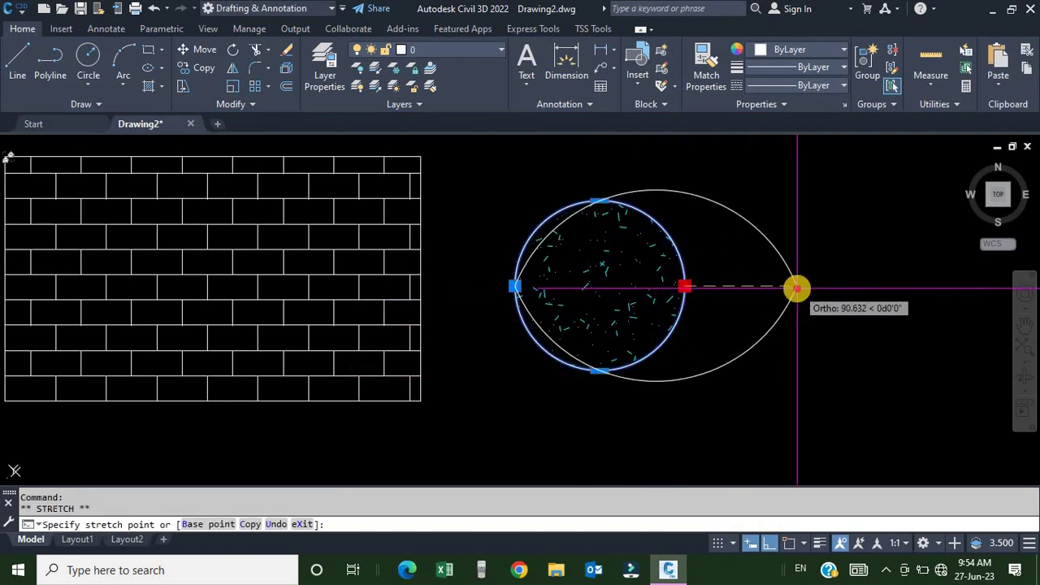
pyautogui.click(797, 286)
pyautogui.click(655, 380)
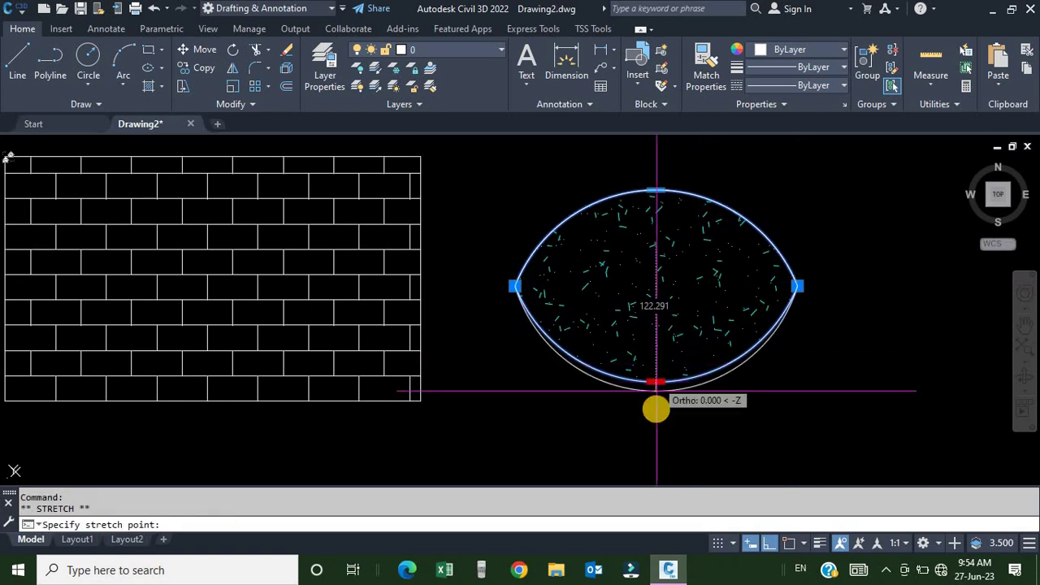
pyautogui.click(652, 432)
pyautogui.press('Escape')
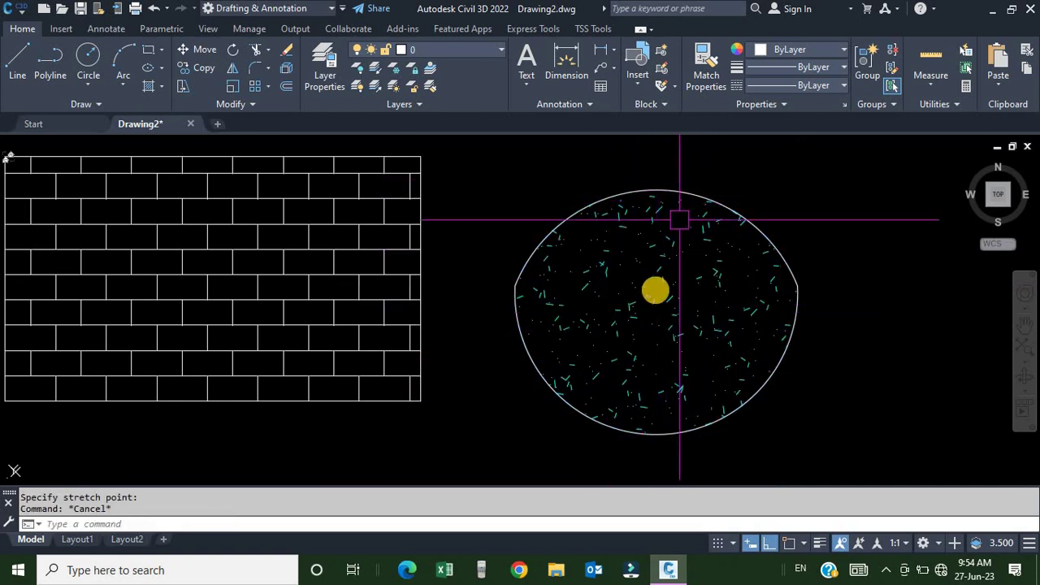
pyautogui.scroll(-2, 654, 290)
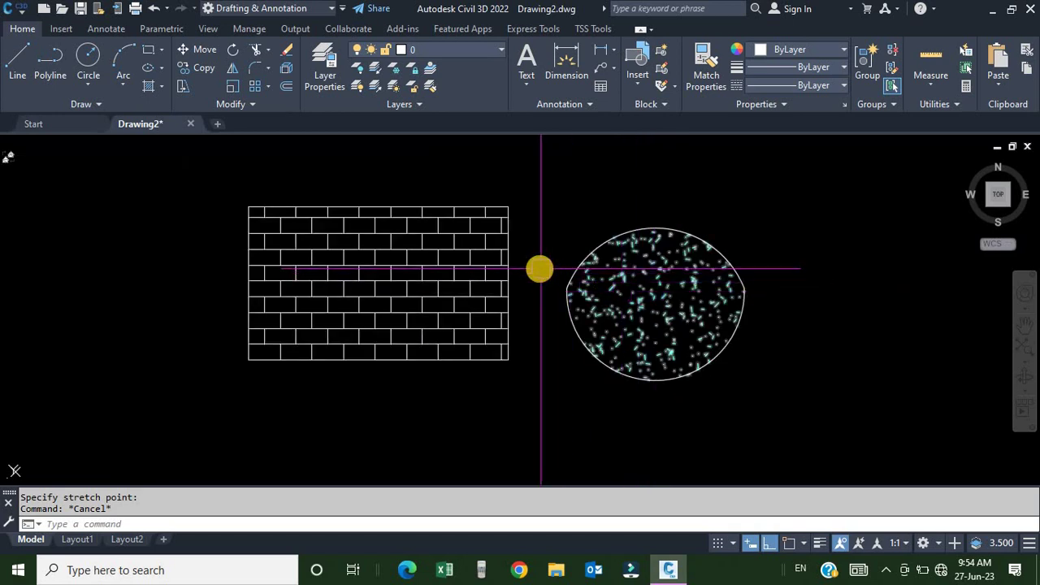
# Zoom in on both hatches and turn Snap mode on with F9.
pyautogui.scroll(2, 547, 269)
pyautogui.moveTo(549, 263); pyautogui.dragTo(562, 264, button='middle')
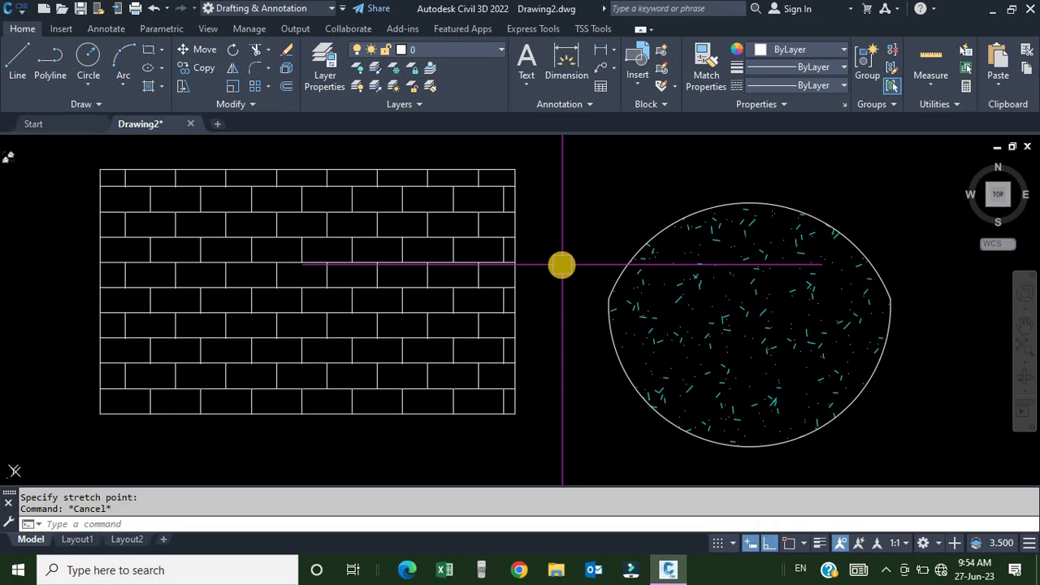
pyautogui.press('F9')
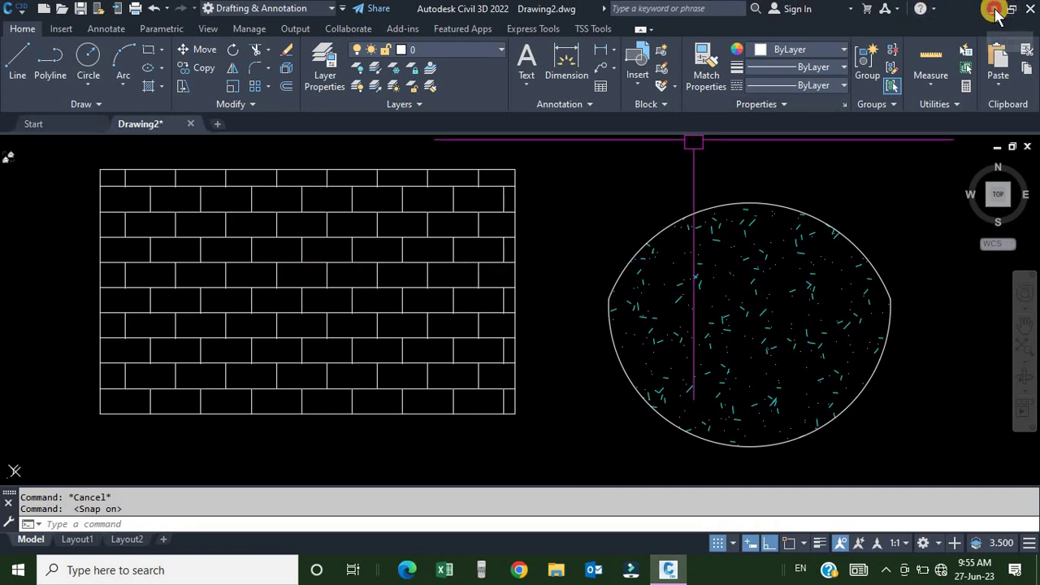
# Minimize and restore Civil 3D twice, turning Ortho off with F8 in between.
pyautogui.click(992, 9)
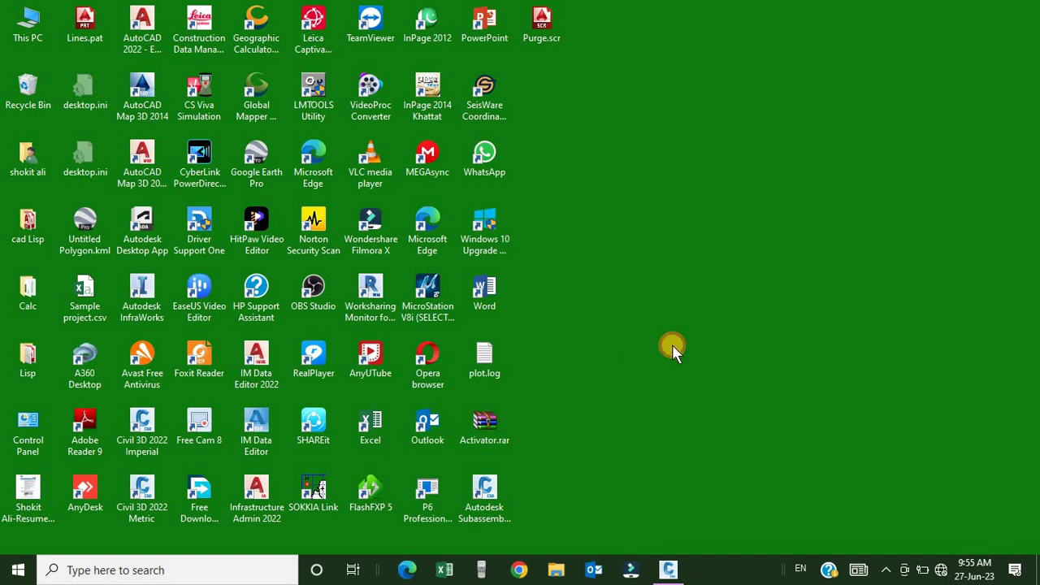
pyautogui.click(668, 570)
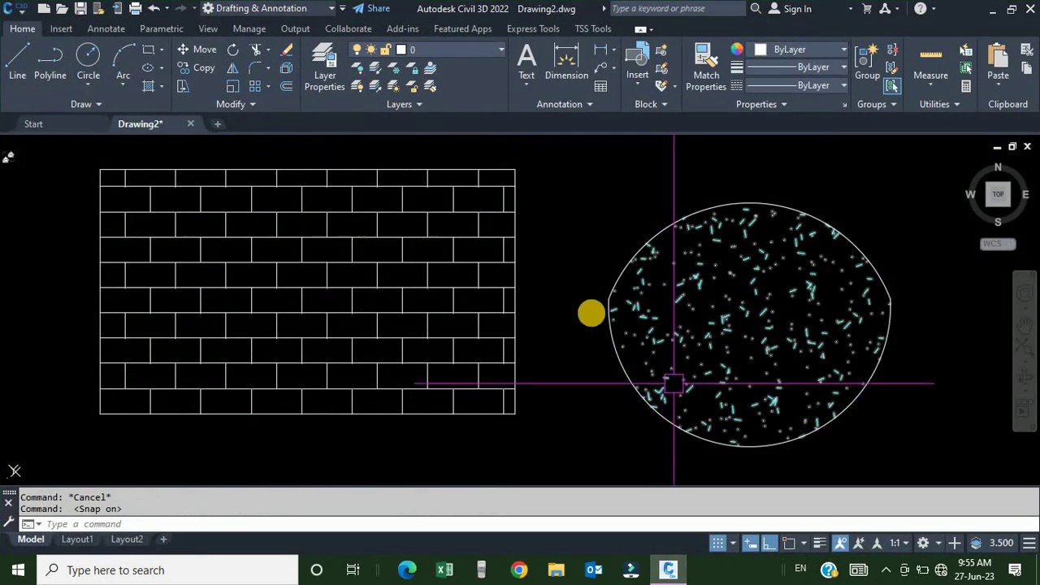
pyautogui.press('F8')
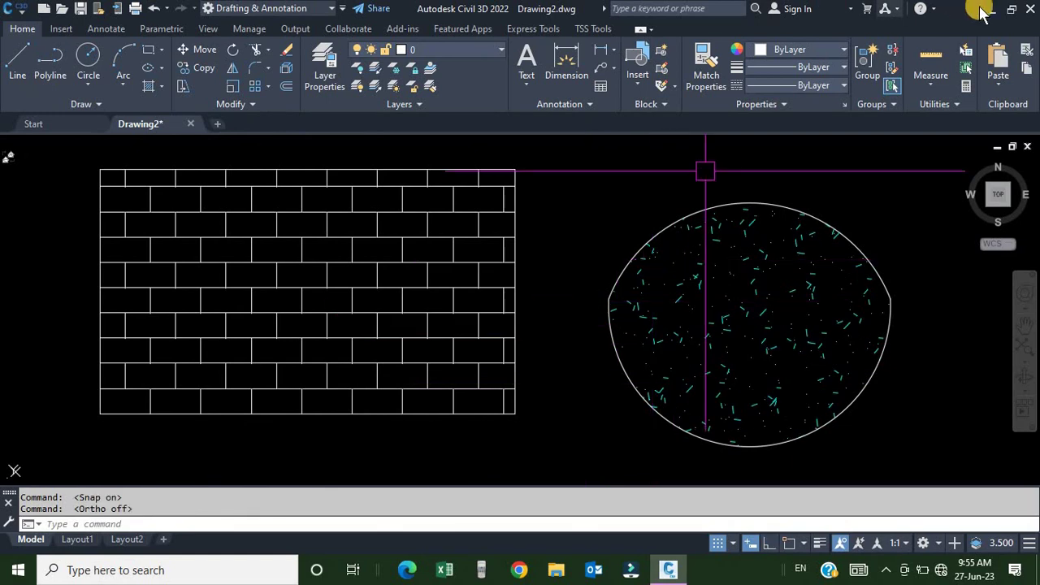
pyautogui.click(992, 10)
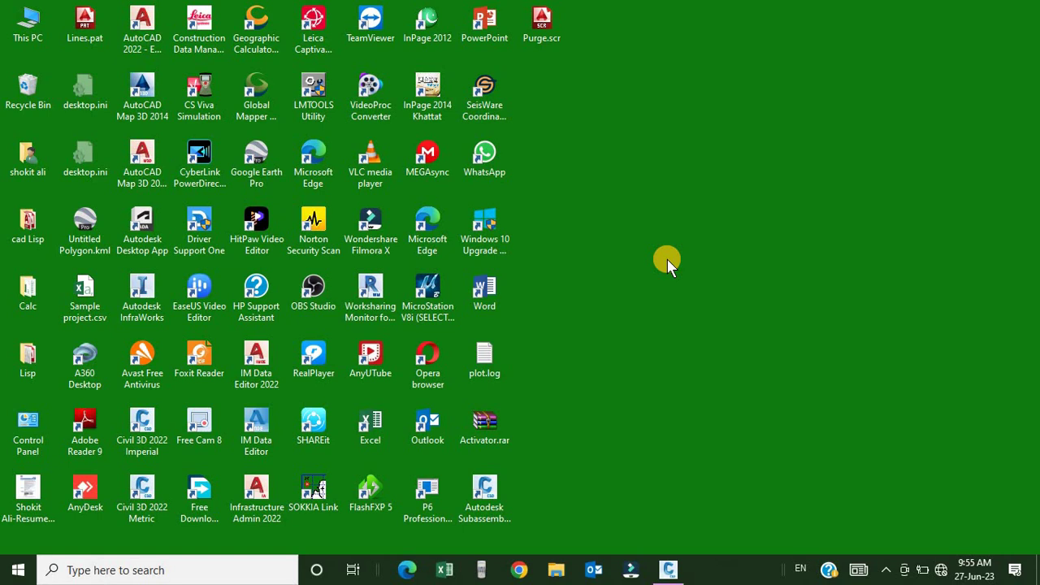
pyautogui.click(669, 569)
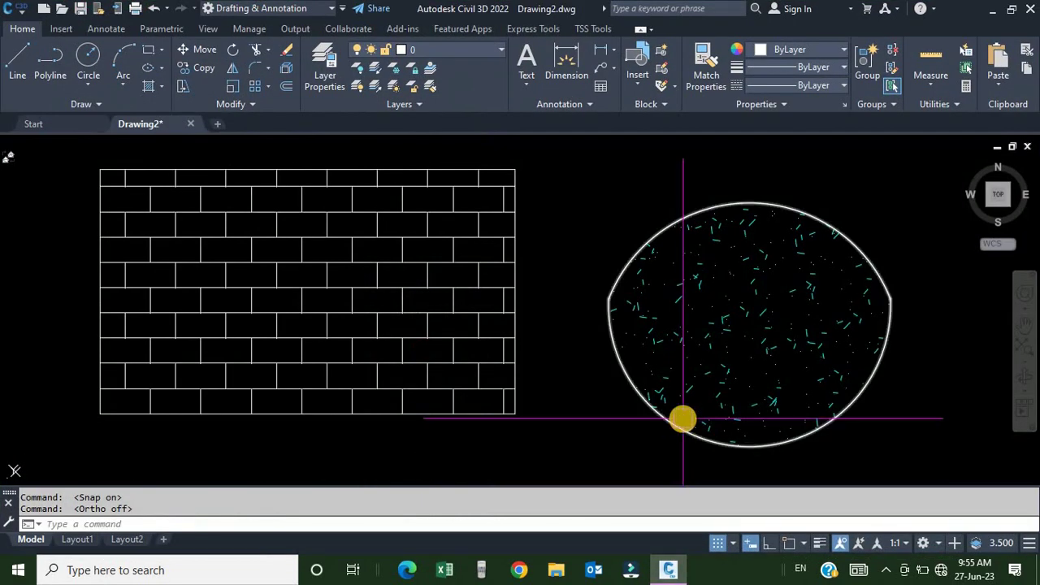
pyautogui.moveTo(682, 419)
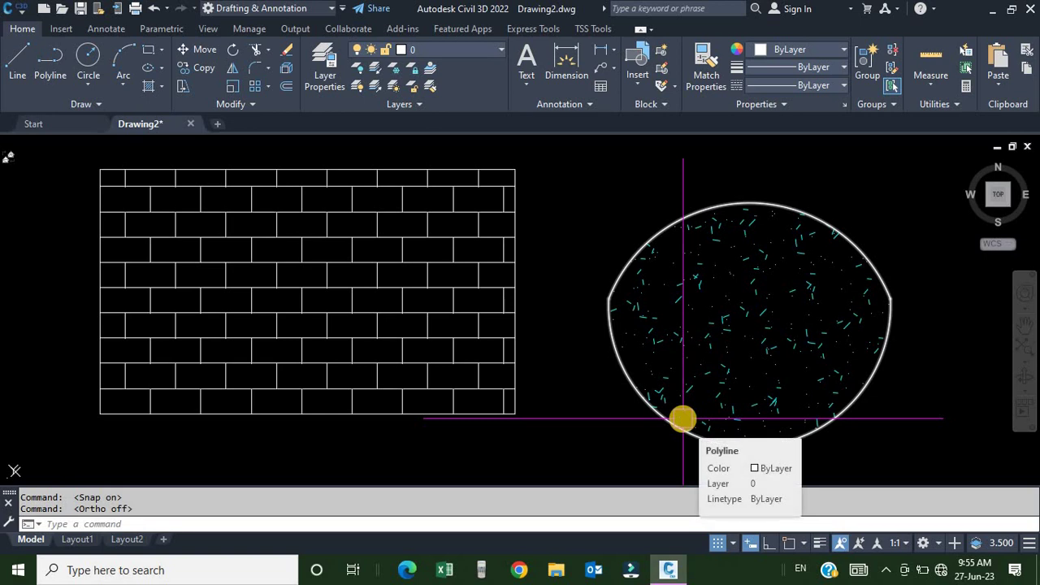
# Turn Ortho back on with F8, and toggle Snap off and on again with F9.
pyautogui.press('F8')
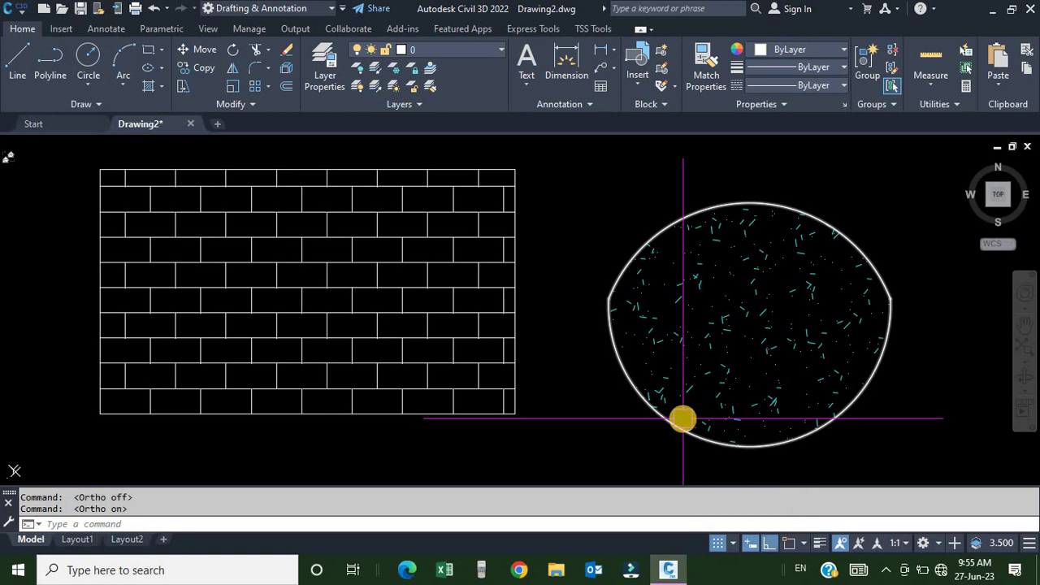
pyautogui.press('F9')
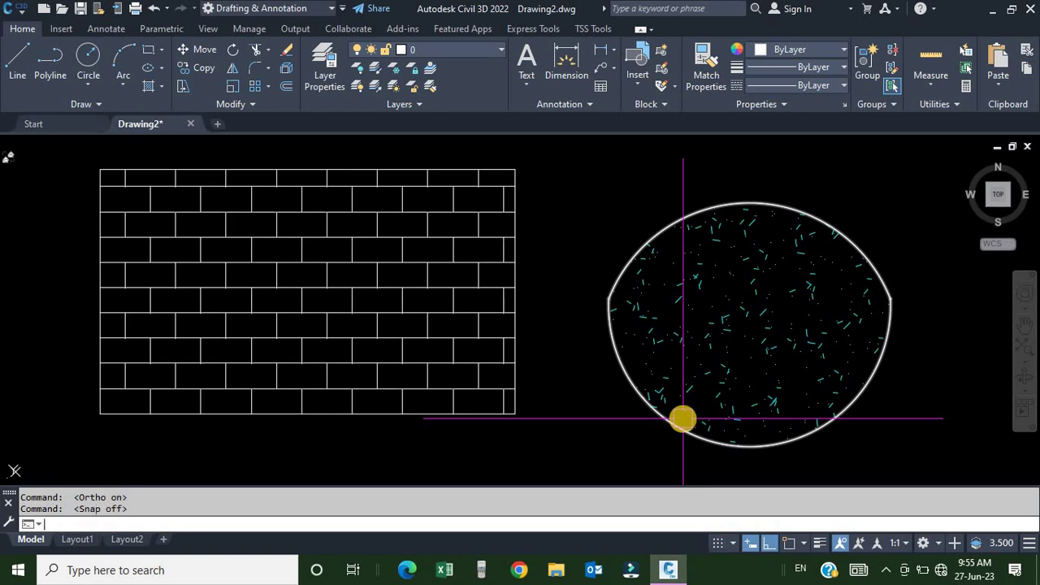
pyautogui.press('F9')
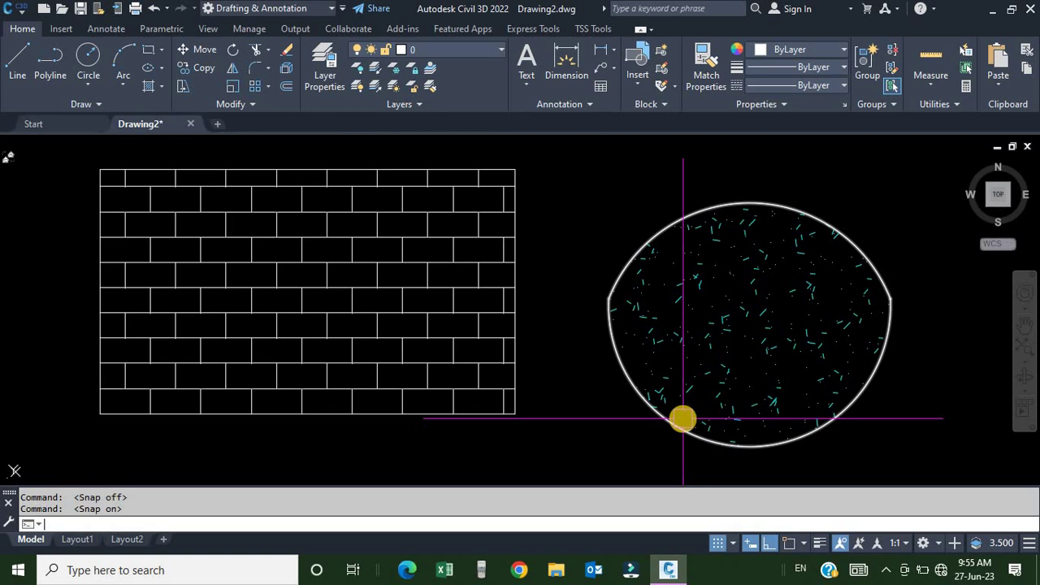